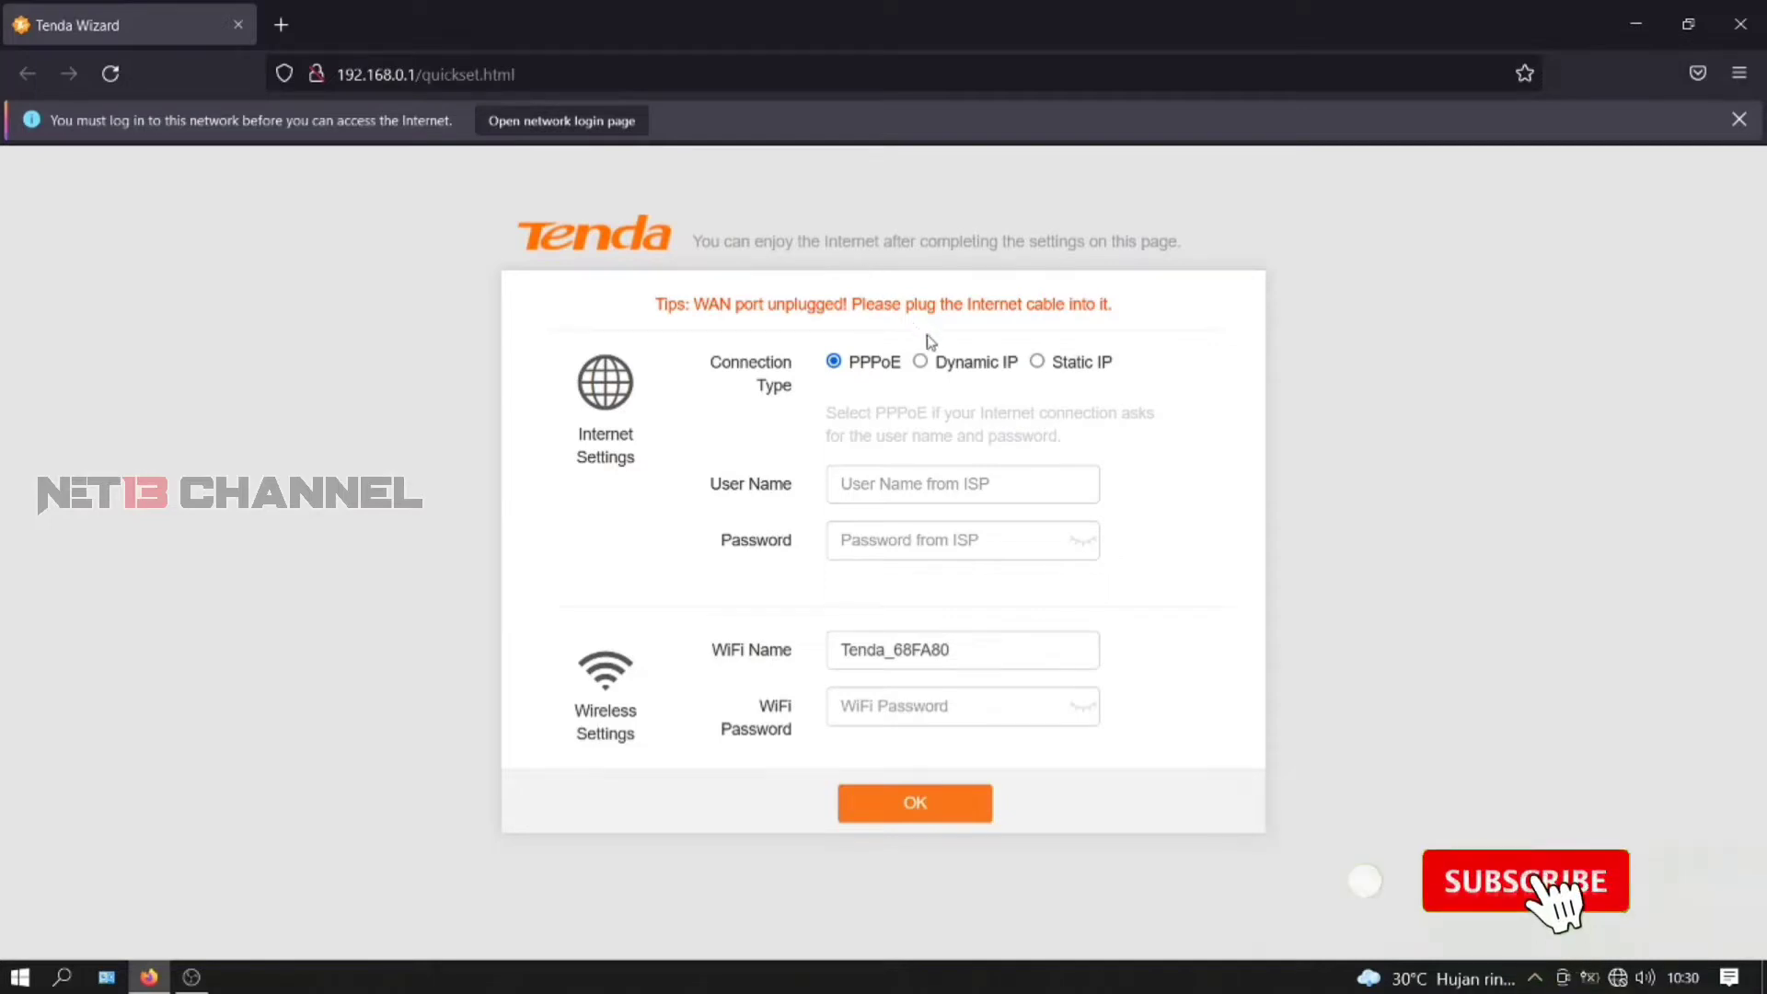
- Choose Dynamic IP as the connection type and submit the quick setup wizard
left_click(923, 365)
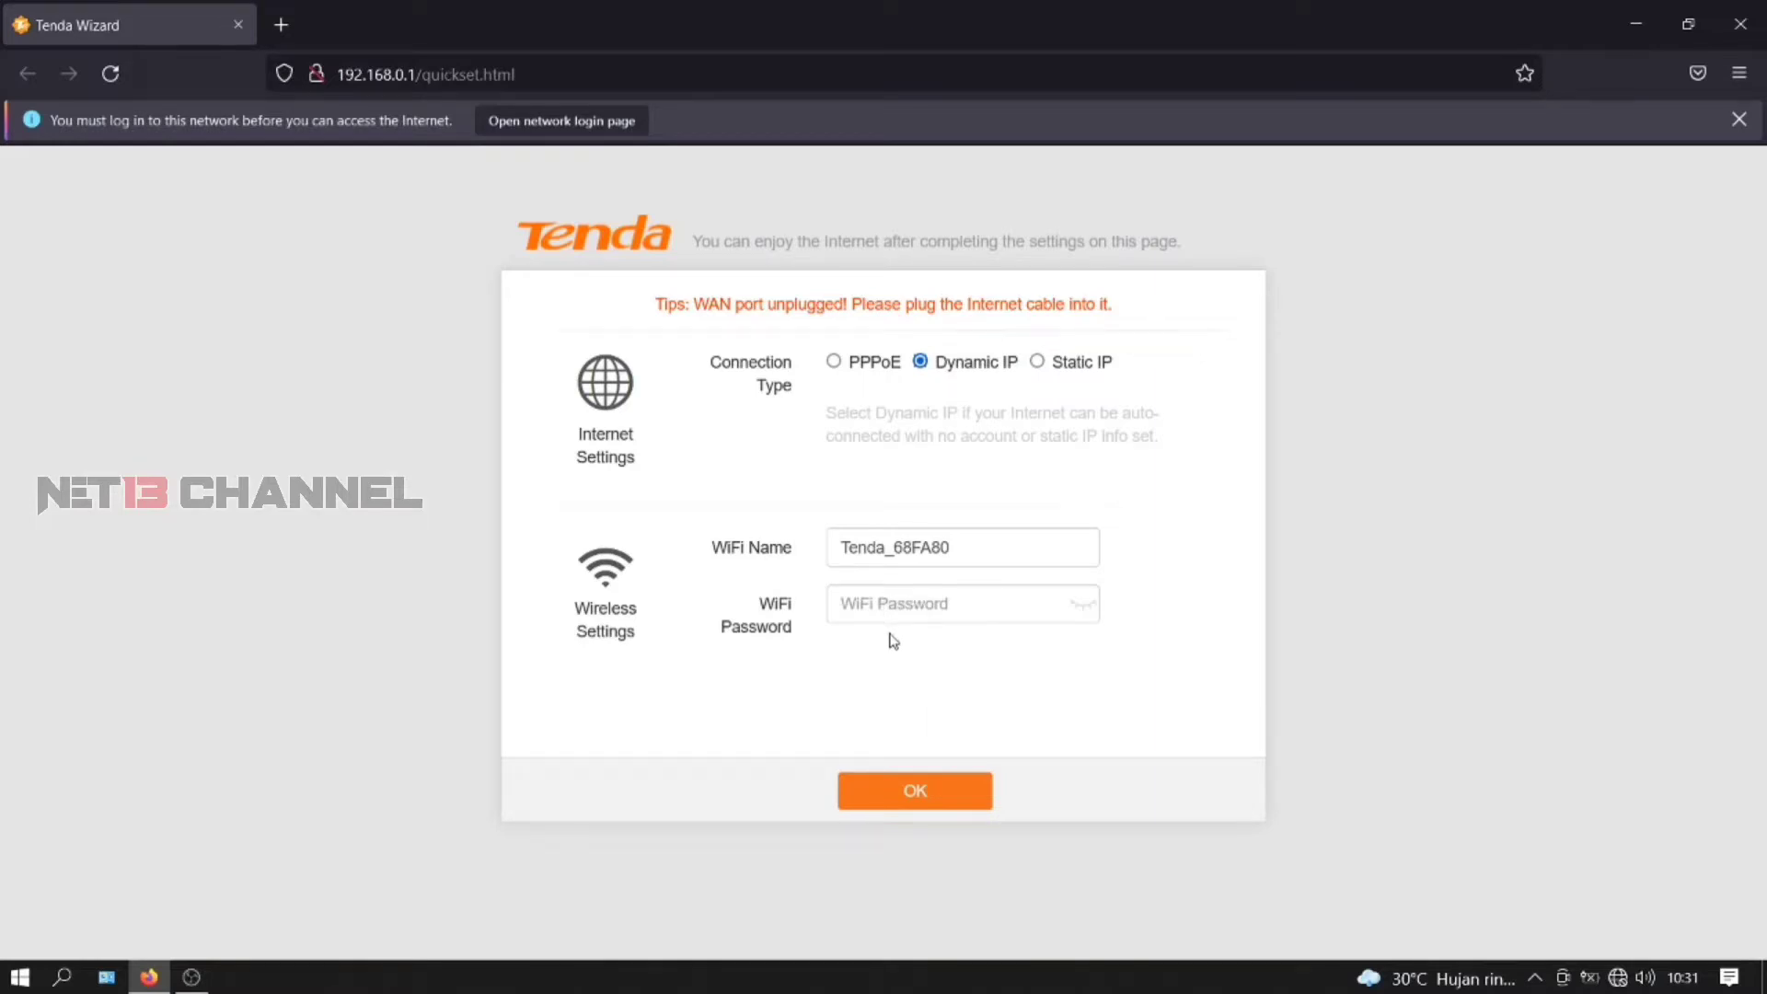
left_click(915, 797)
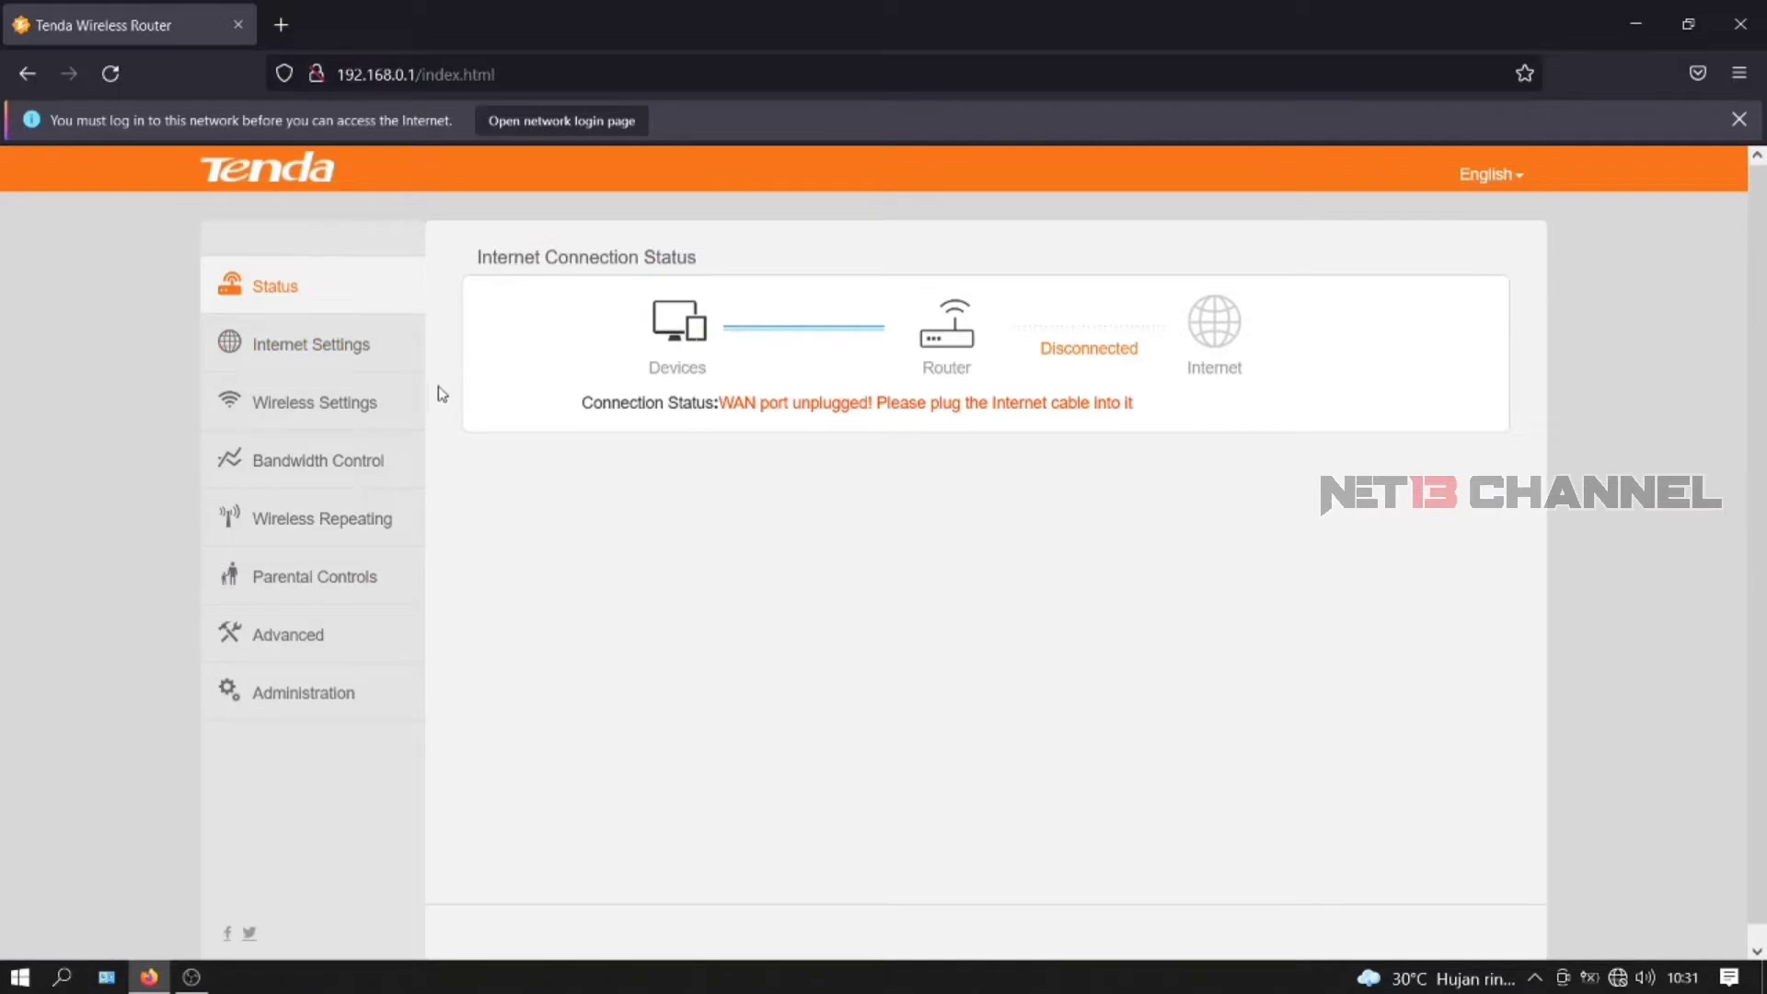
- Go to Wireless Settings and keep the network mode at 11b/g/n
left_click(316, 348)
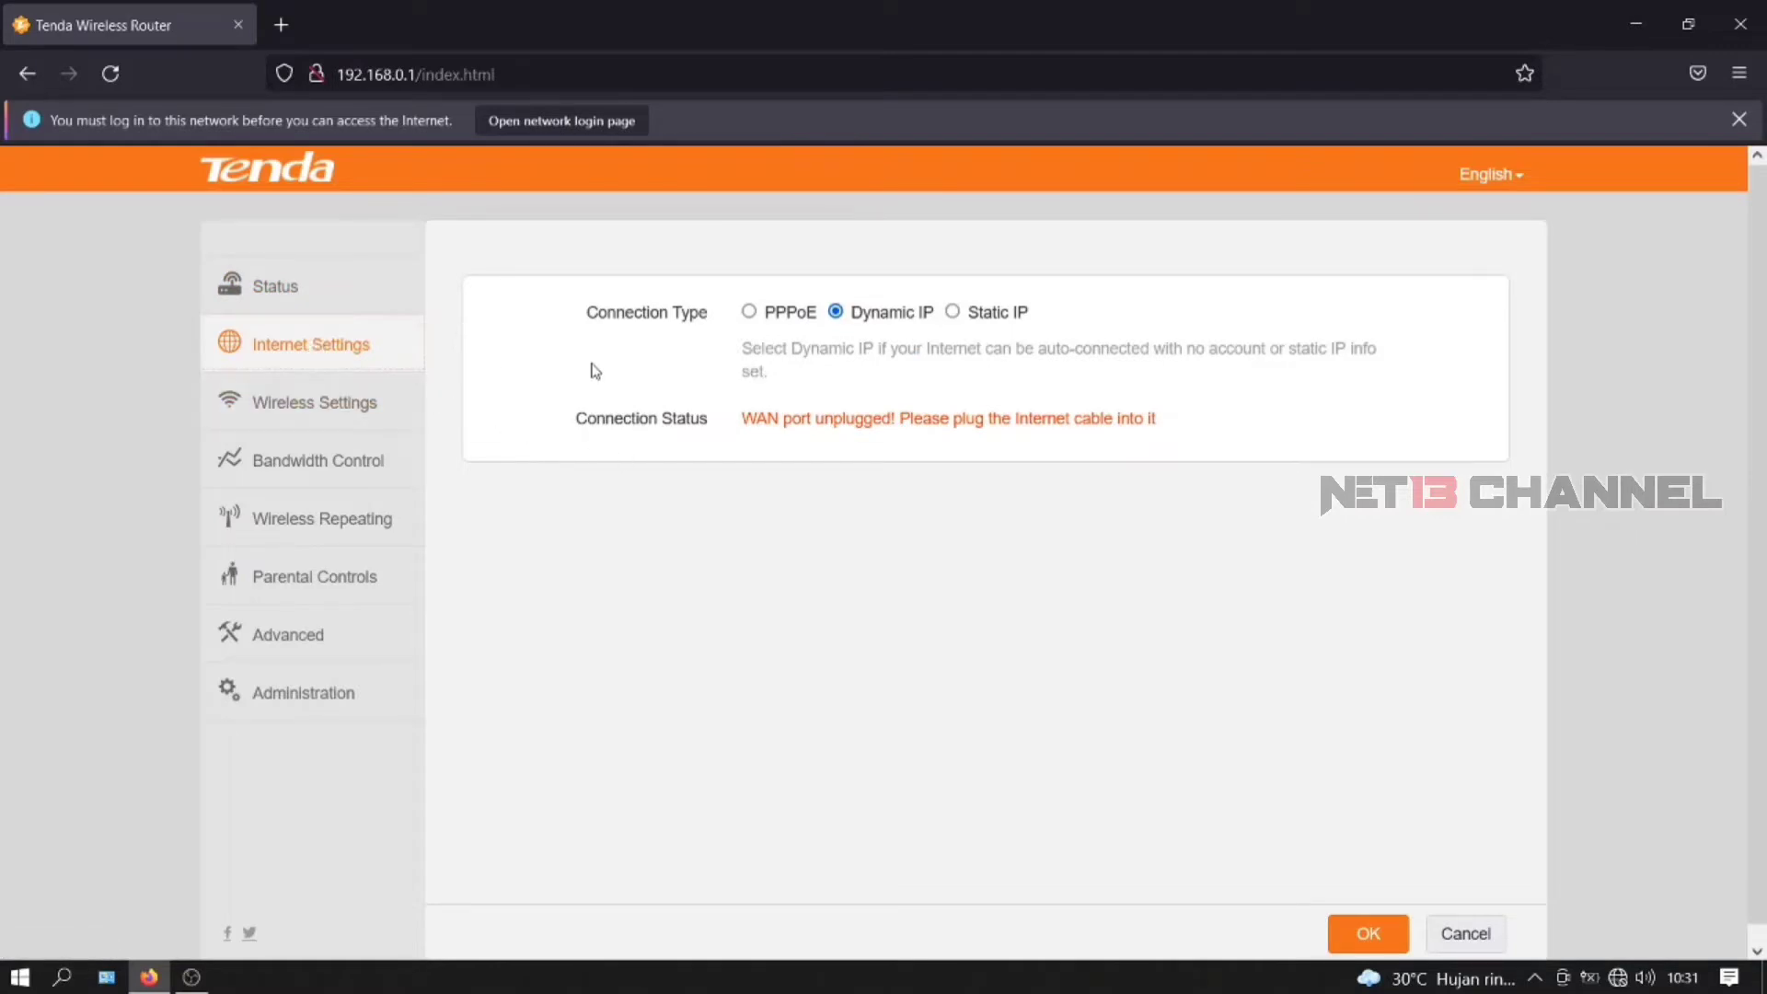
left_click(341, 422)
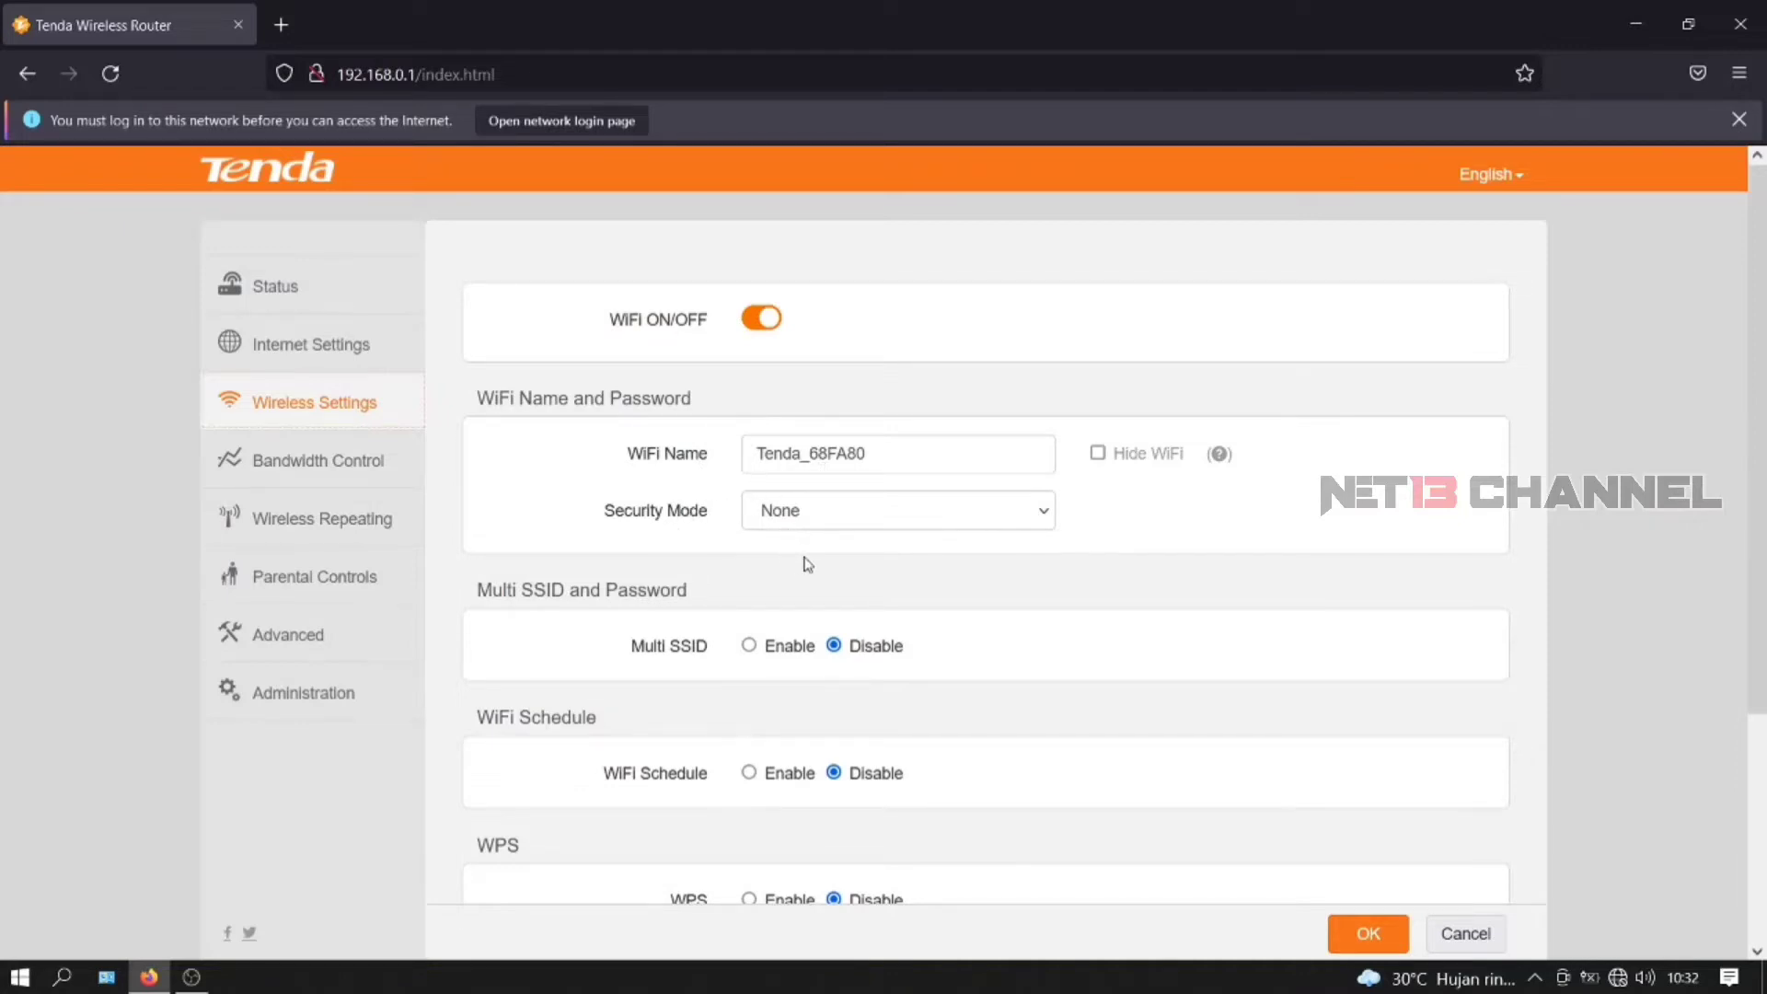
scroll(814, 566, "down", 3)
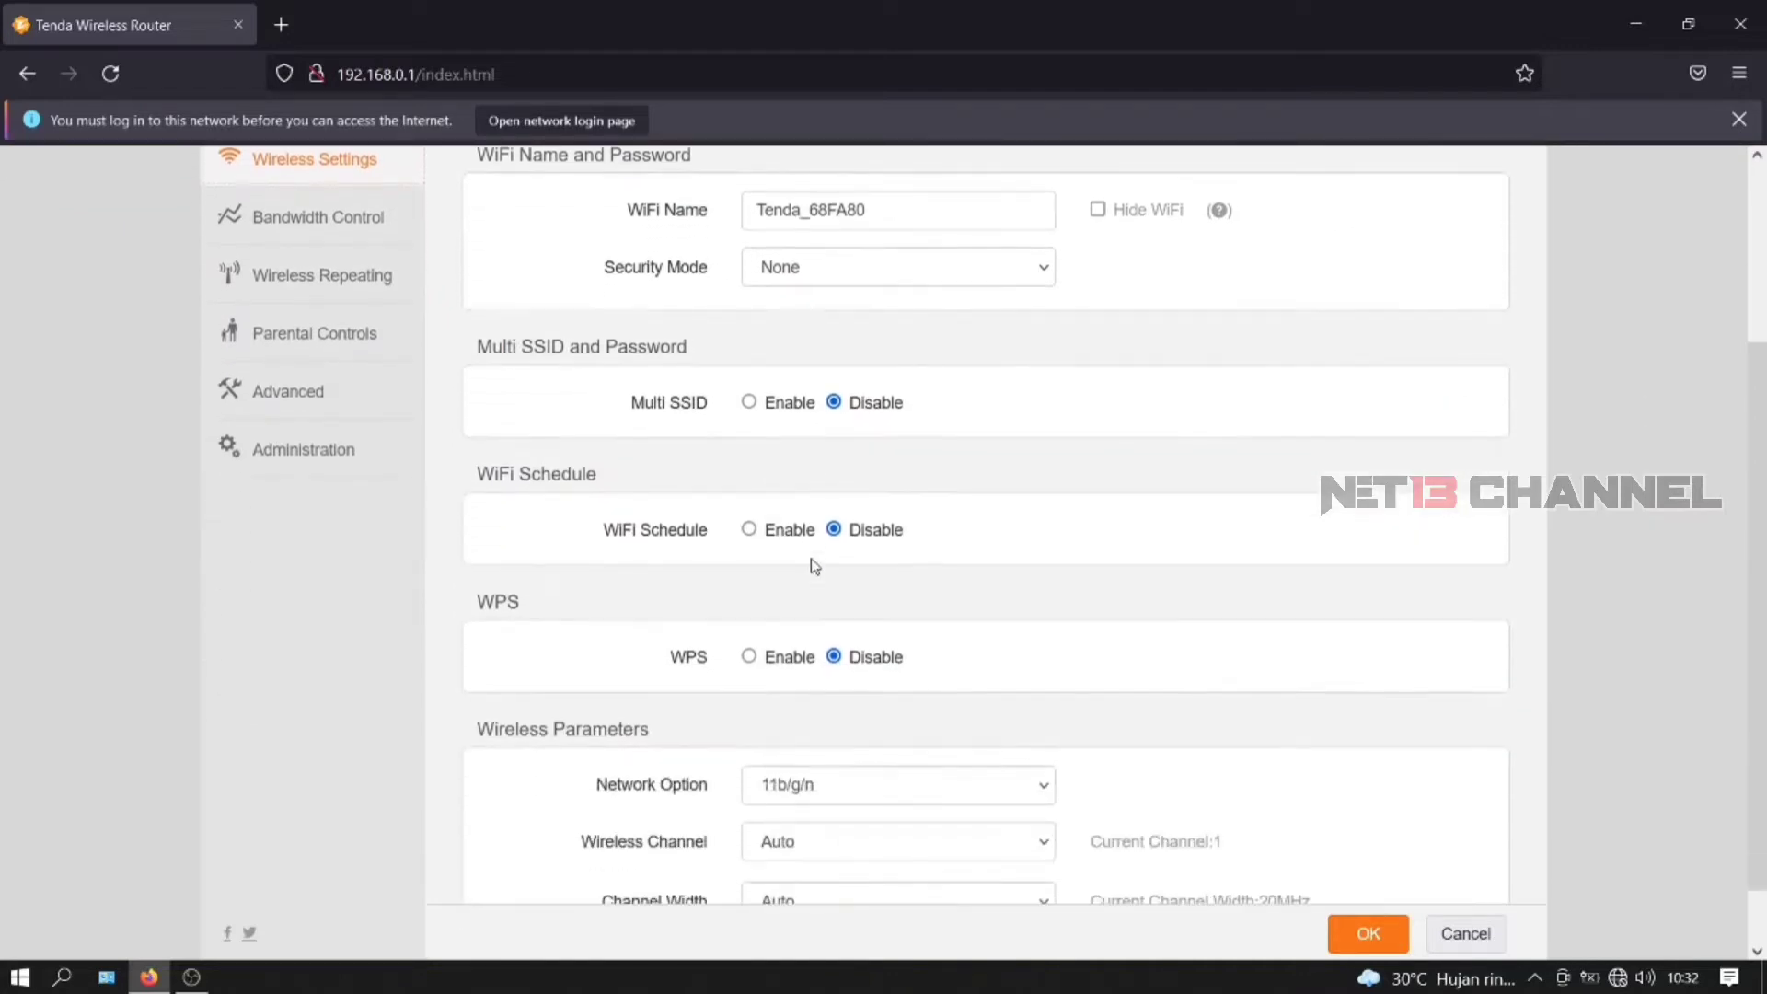
scroll(727, 469, "down", 1)
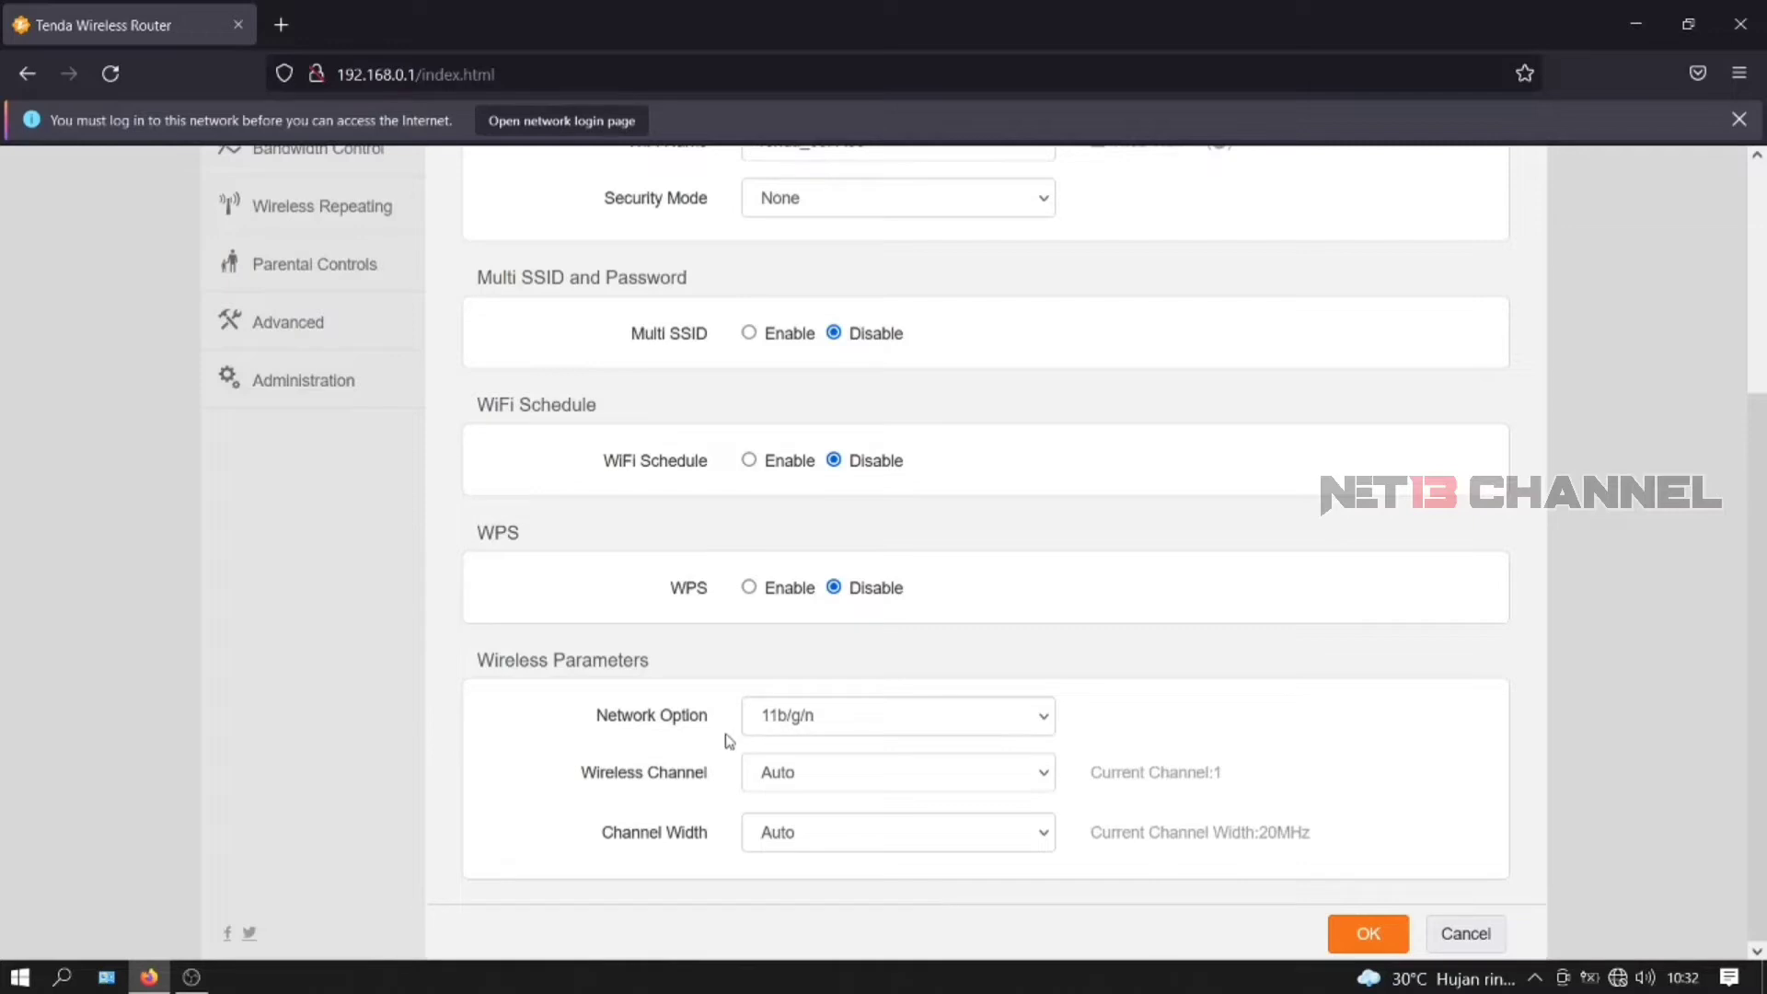
left_click(839, 723)
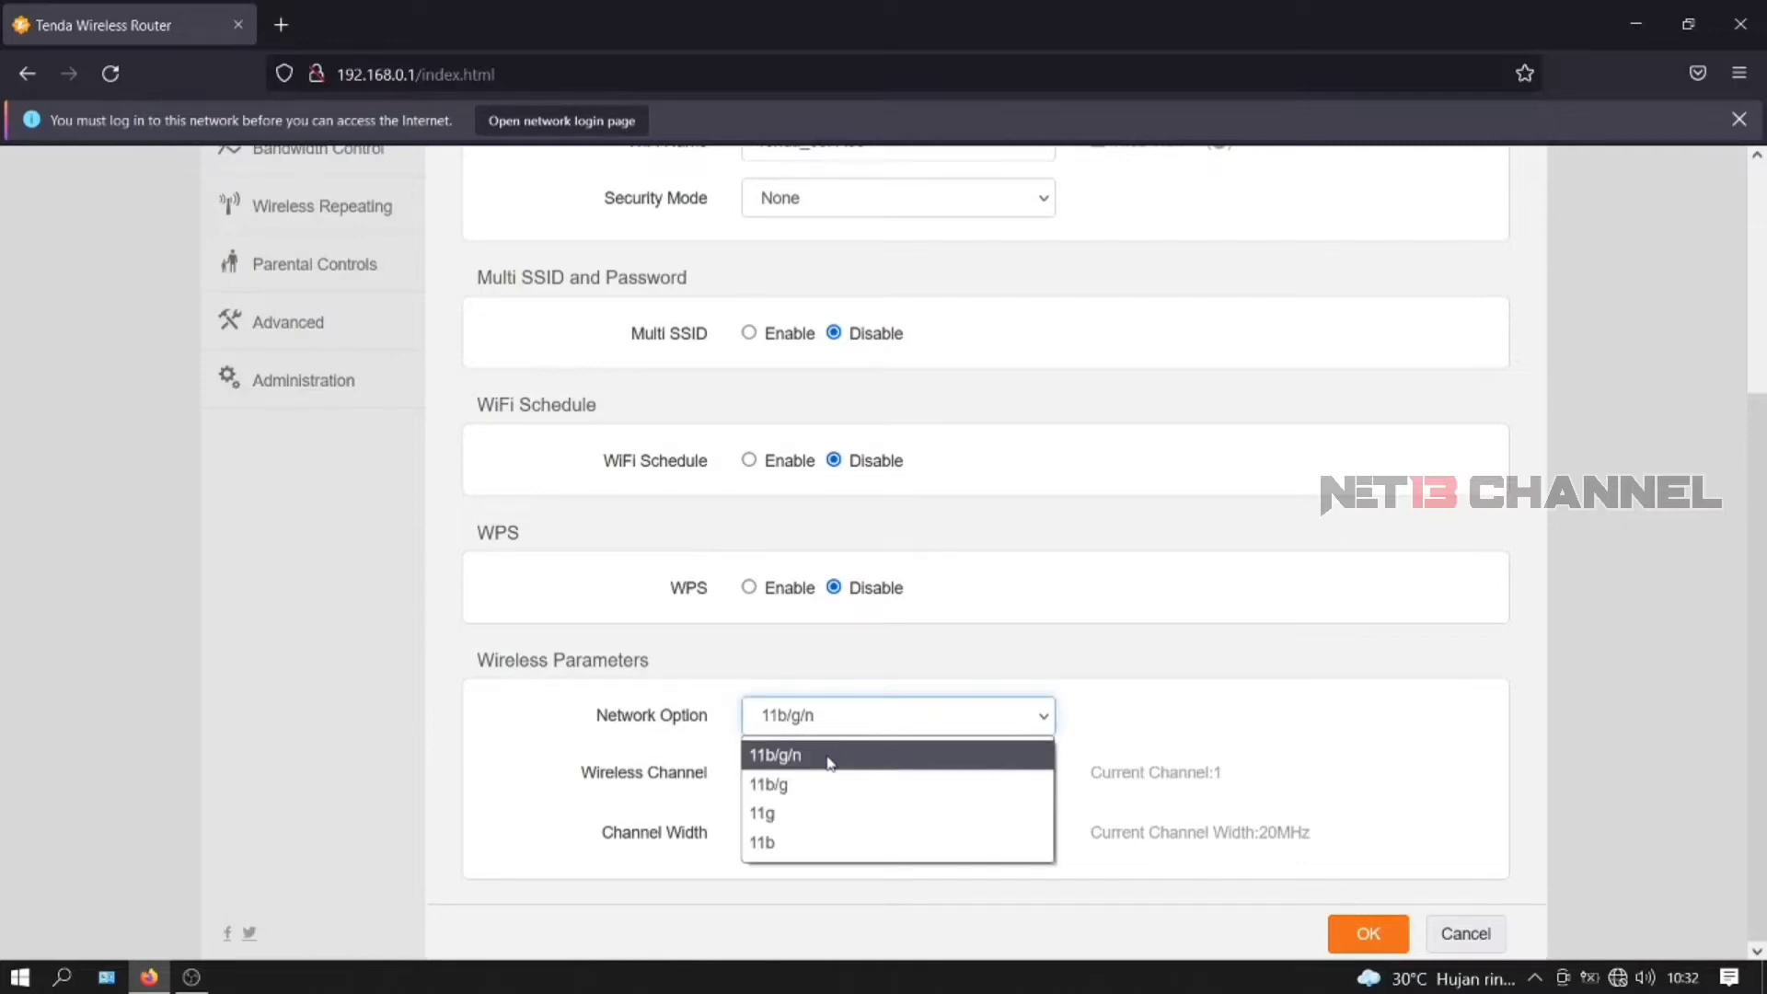
left_click(826, 755)
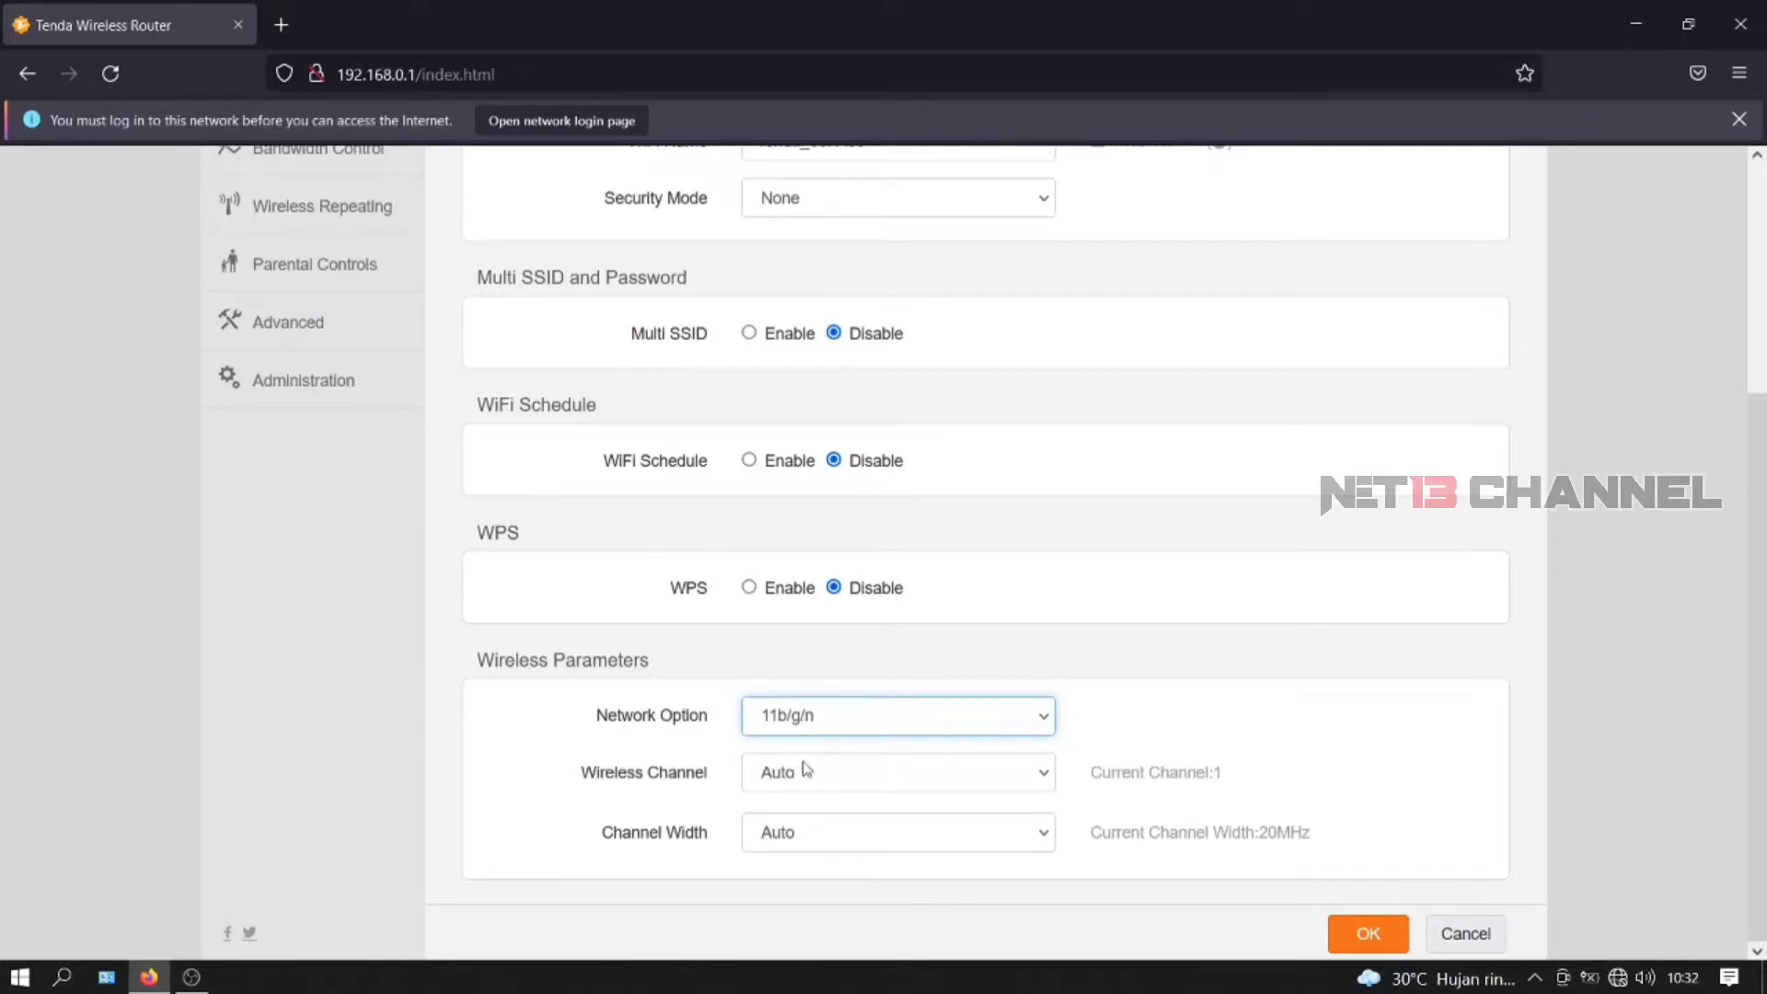
- Set Channel 11 (2462MHz) with 20MHz channel width and save the wireless settings
left_click(856, 783)
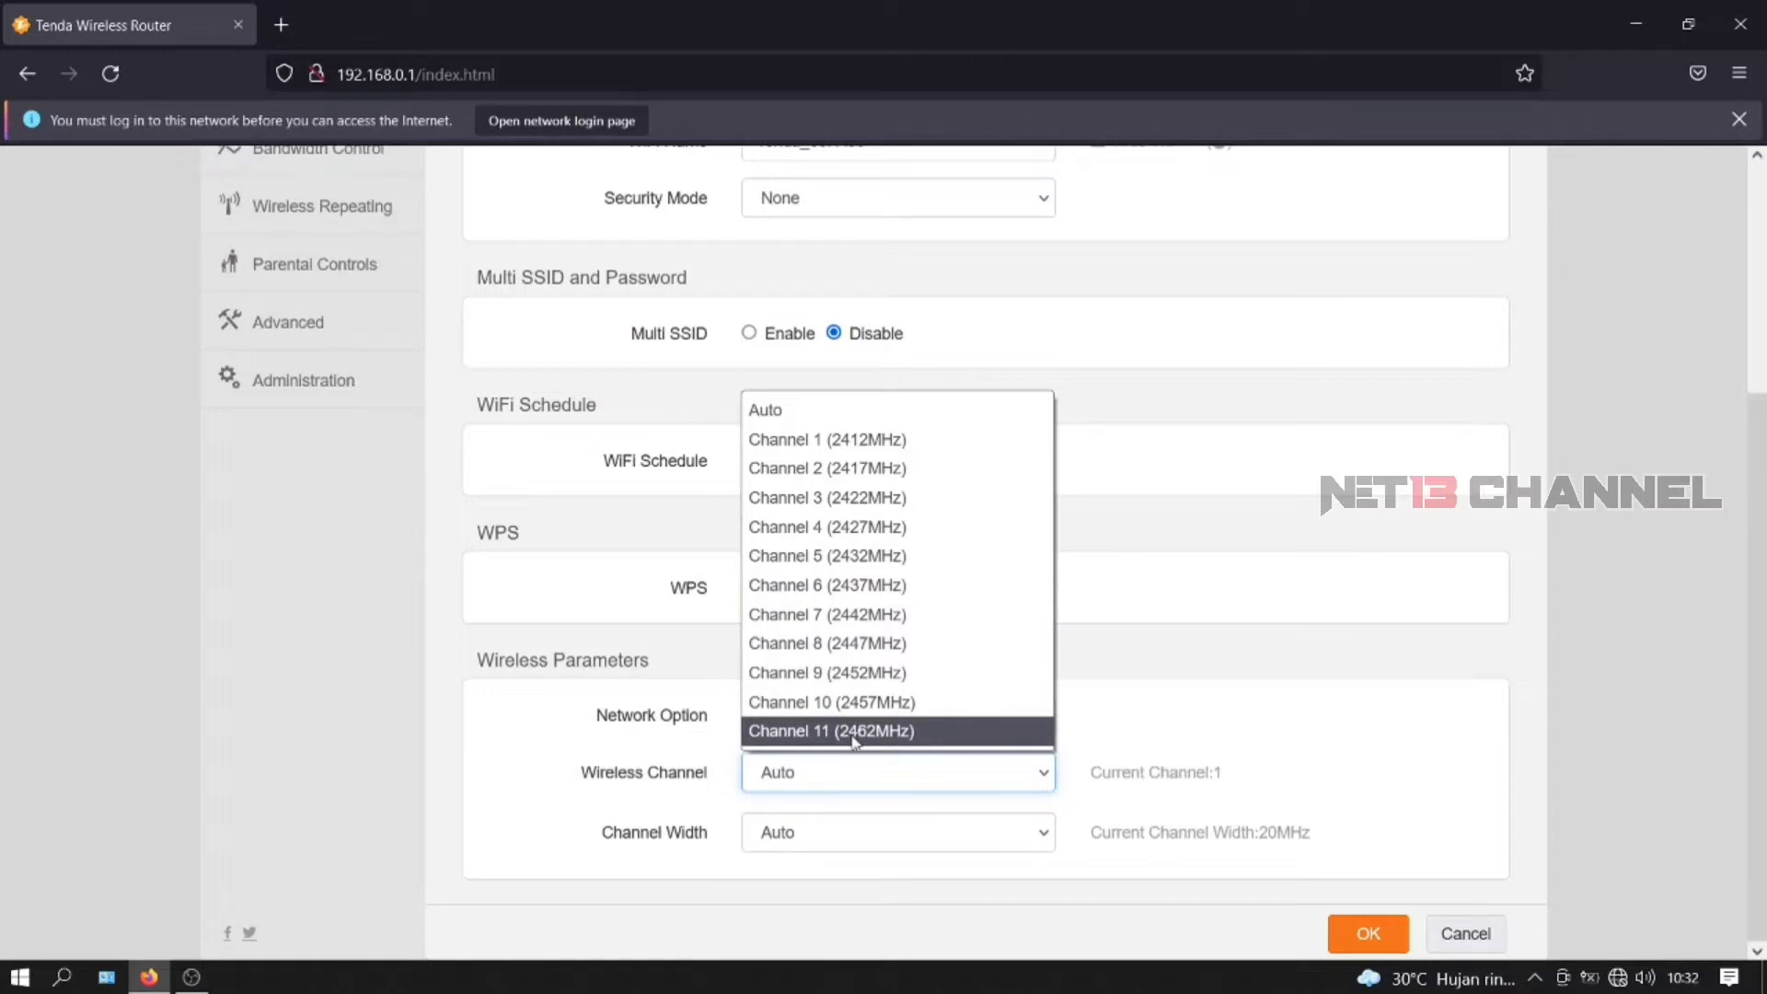
left_click(854, 733)
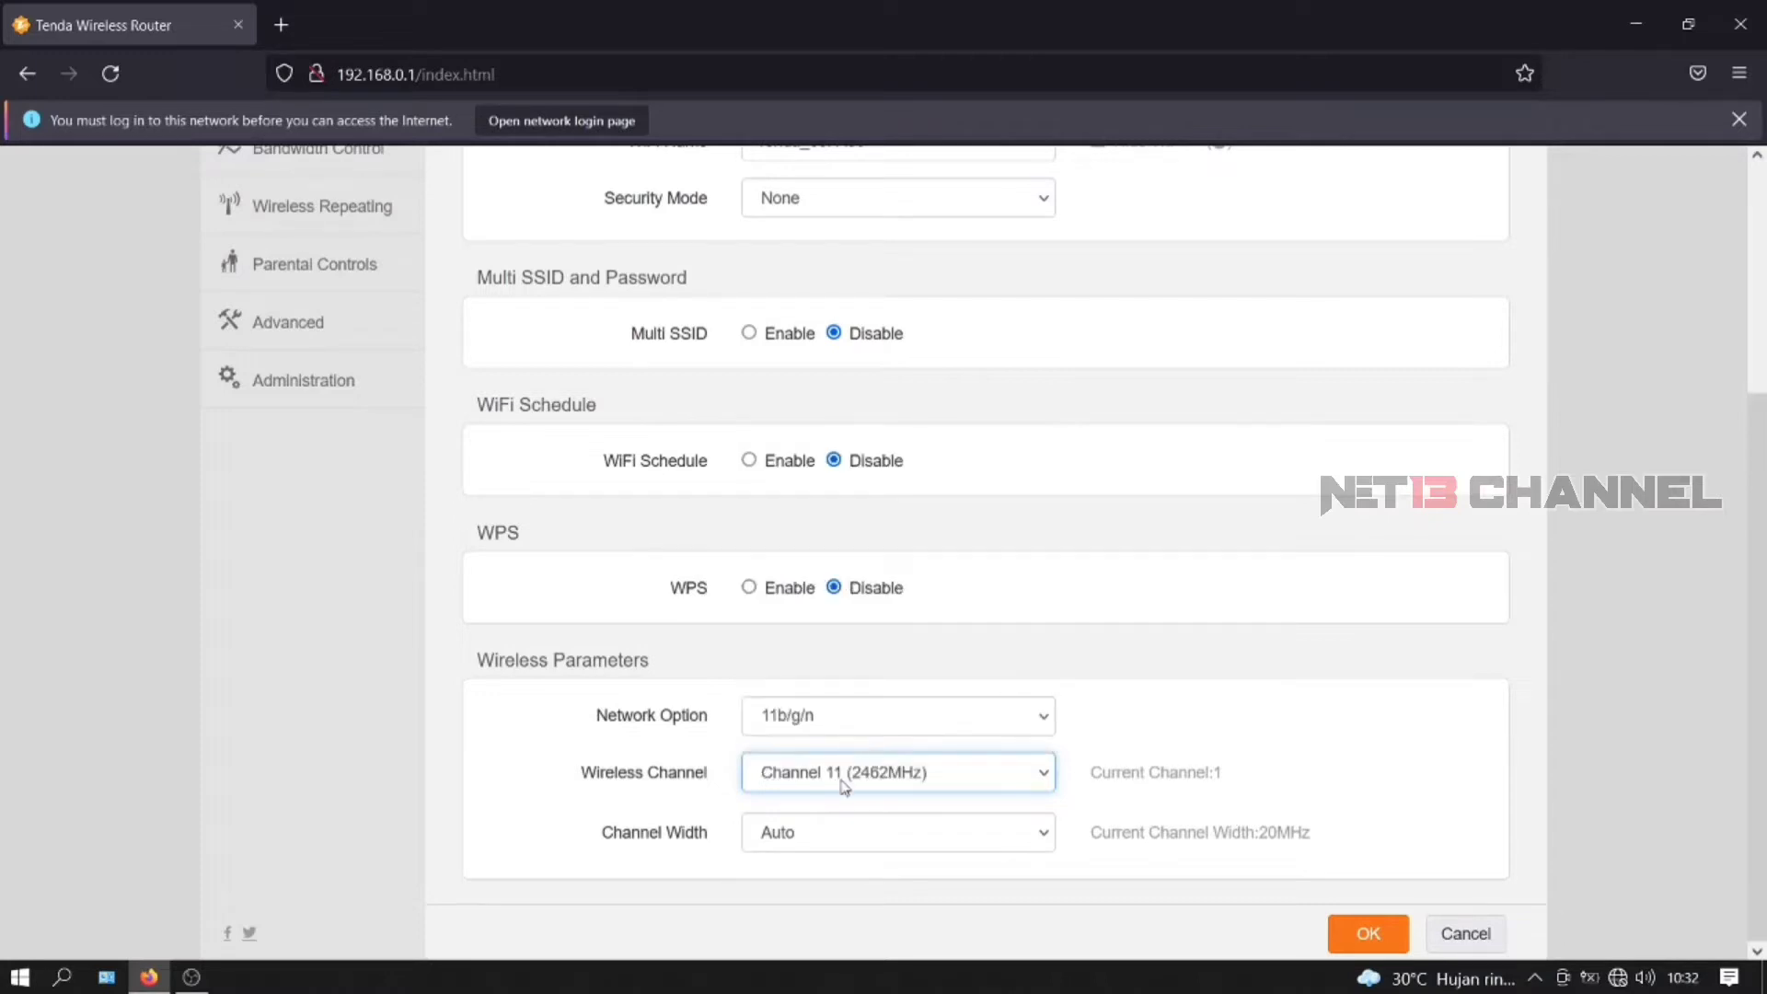
left_click(821, 833)
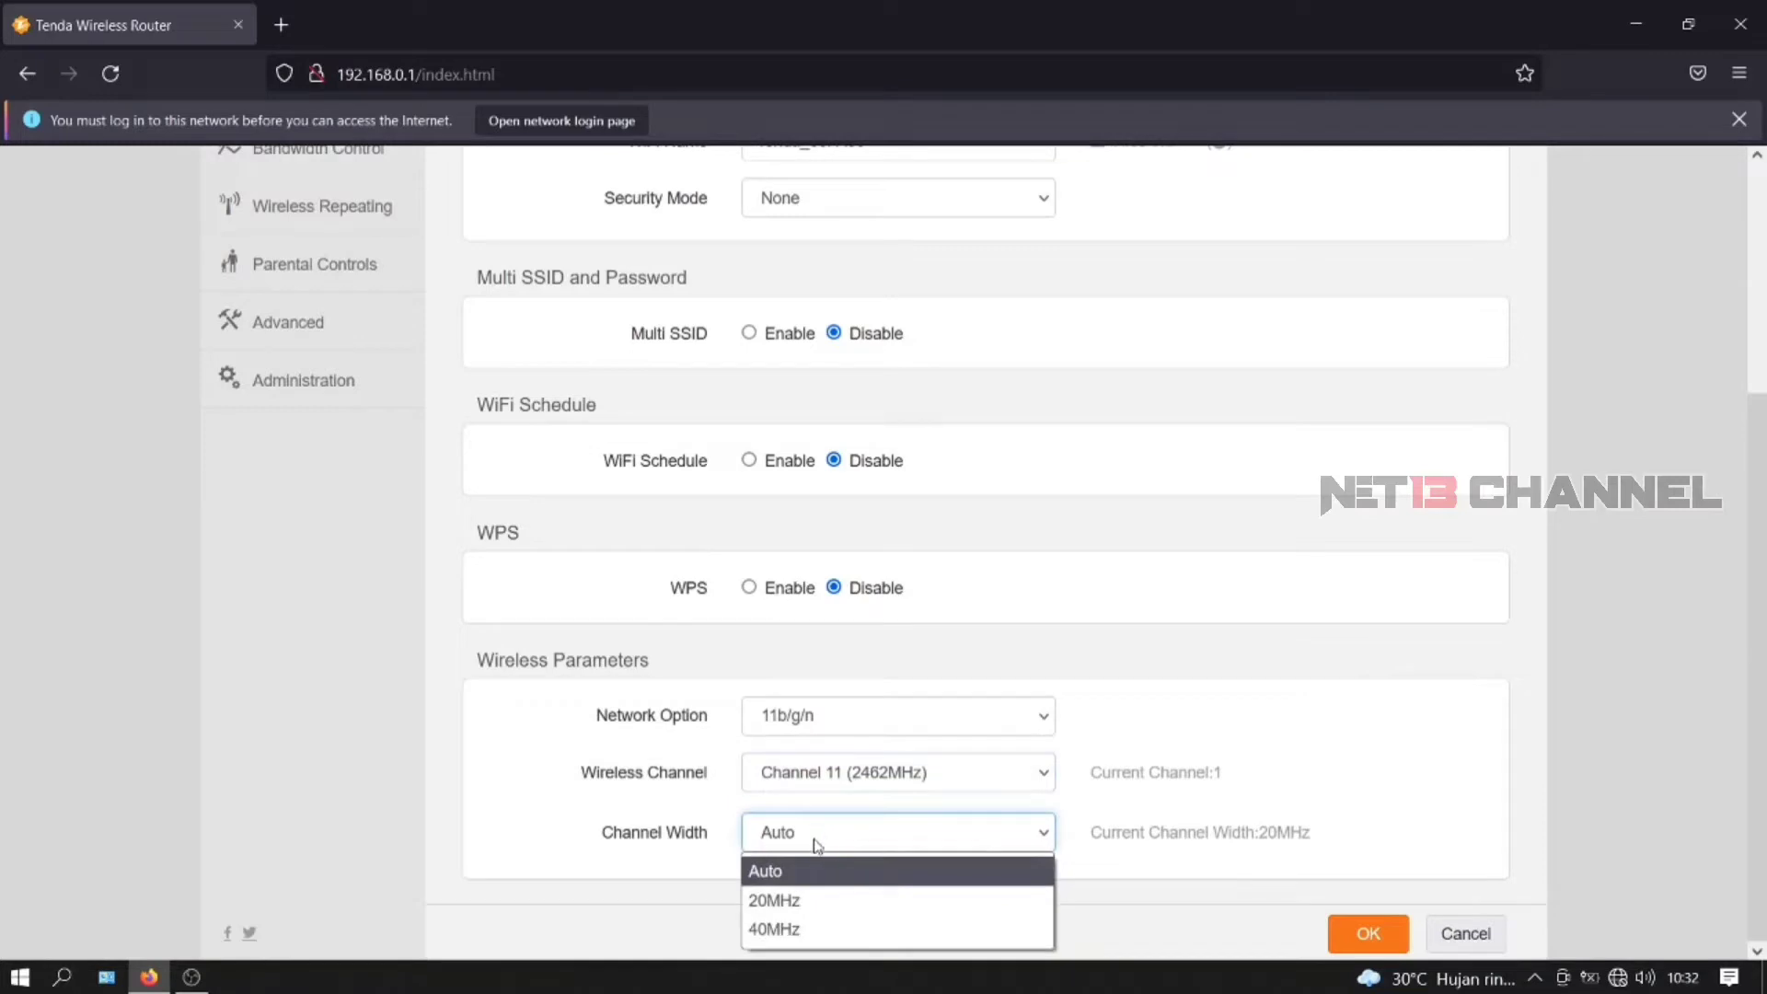
left_click(788, 901)
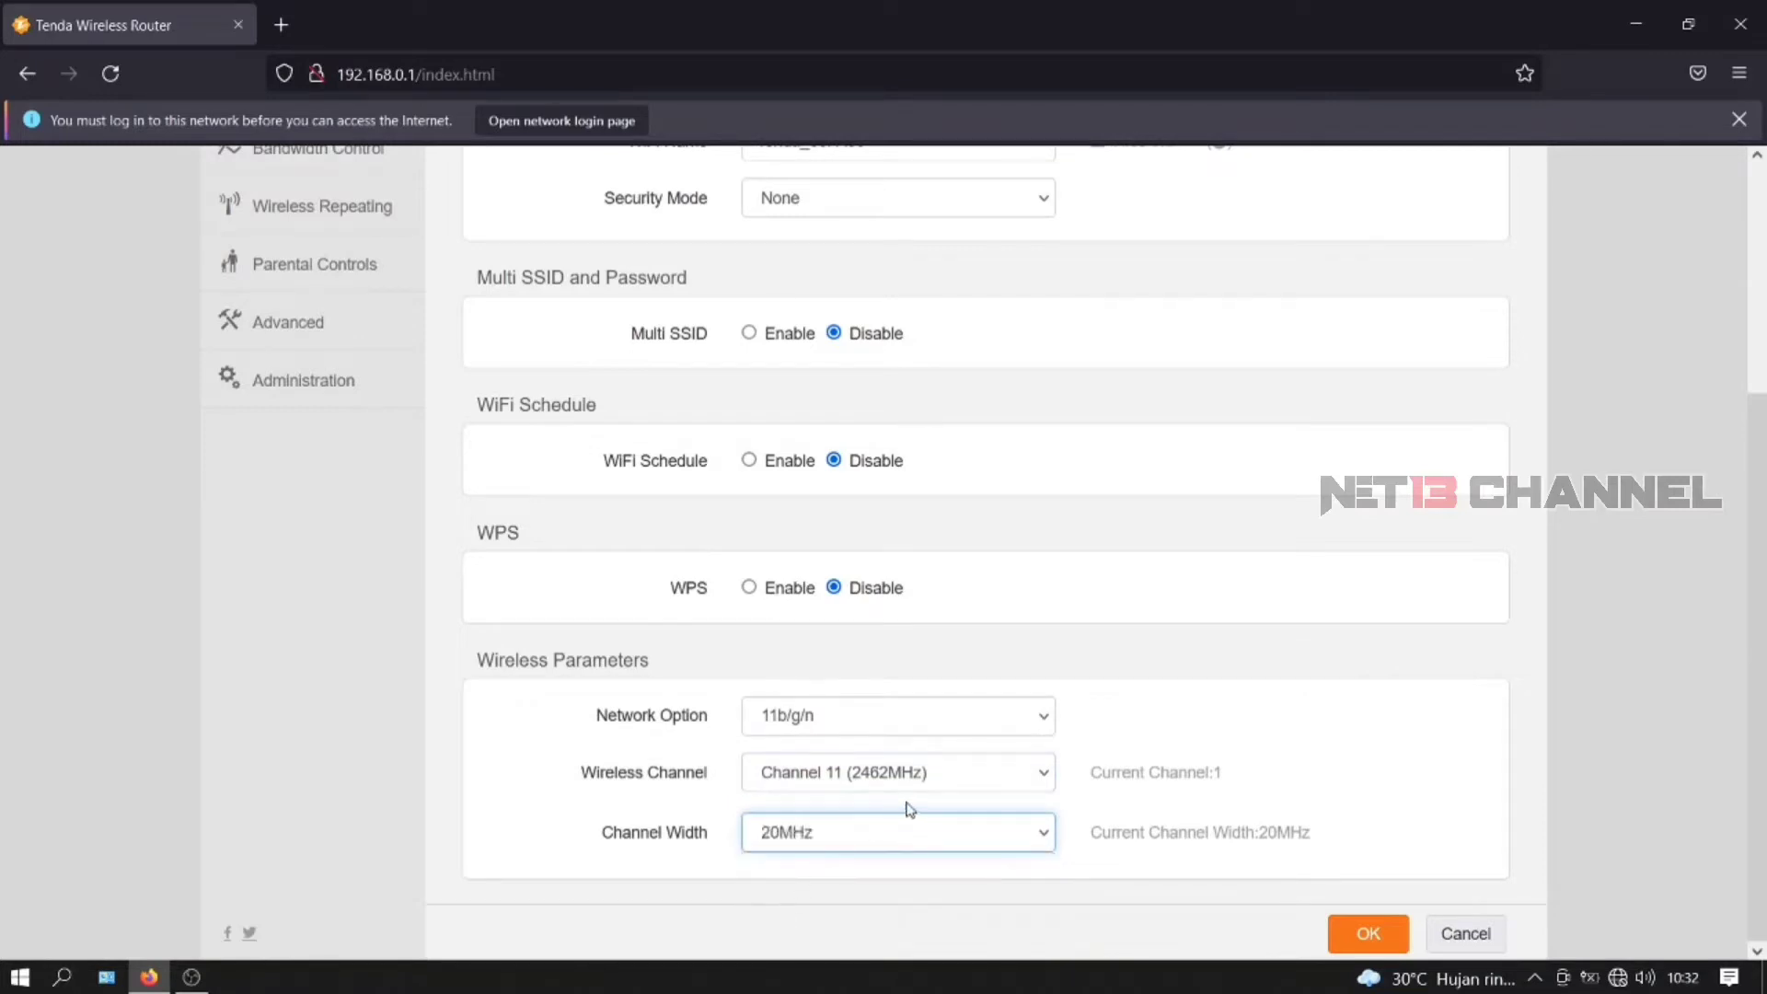
left_click(1366, 934)
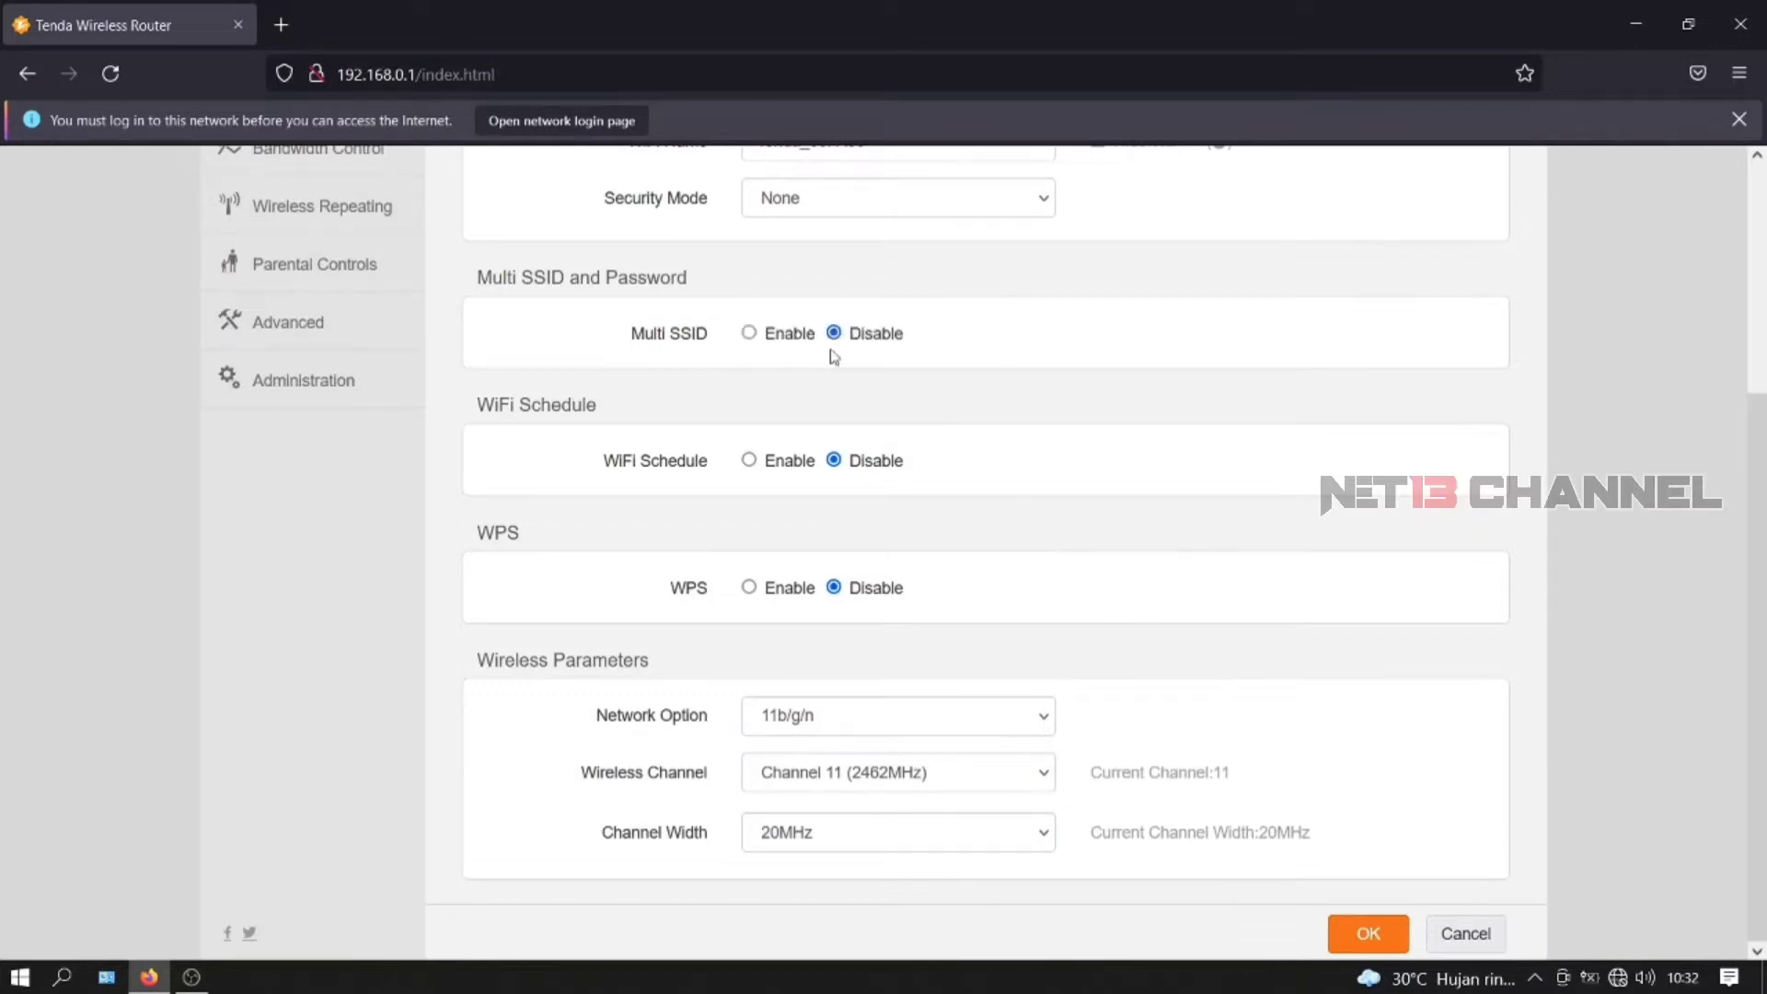
scroll(465, 515, "up", 3)
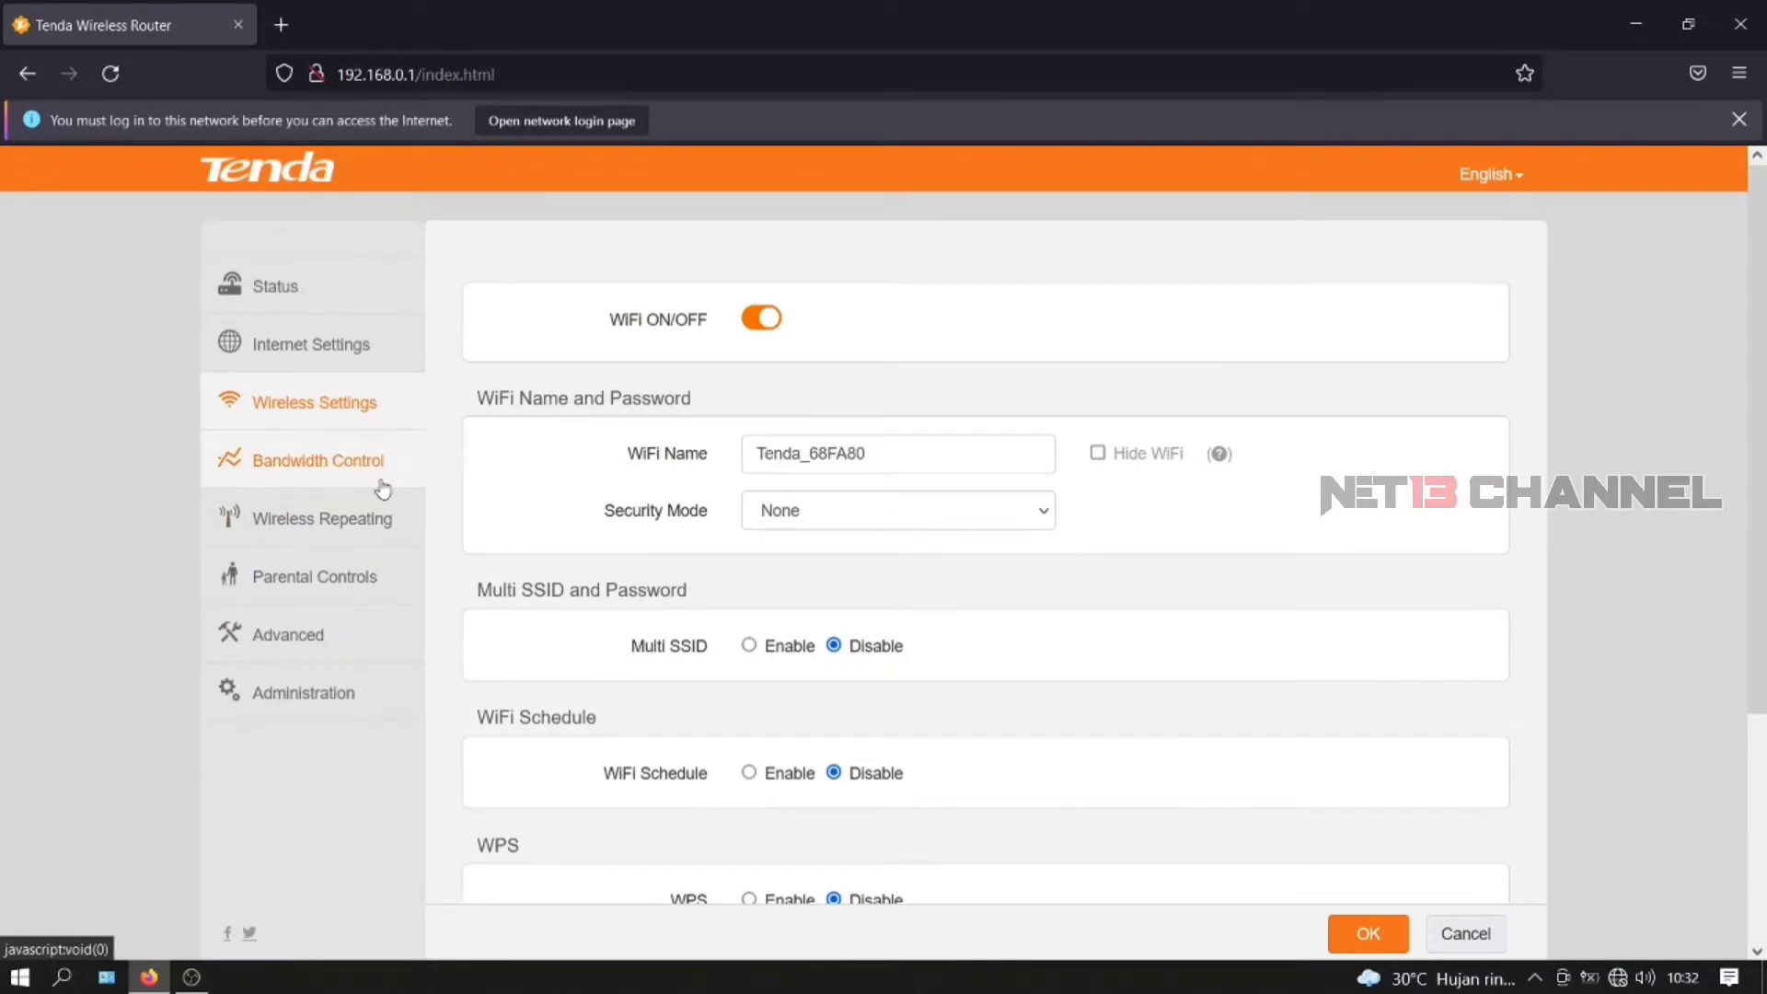
- Browse the sidebar pages through to Administration, showing login password, MTU 1500 and LAN IP 192.168.0.1
left_click(367, 531)
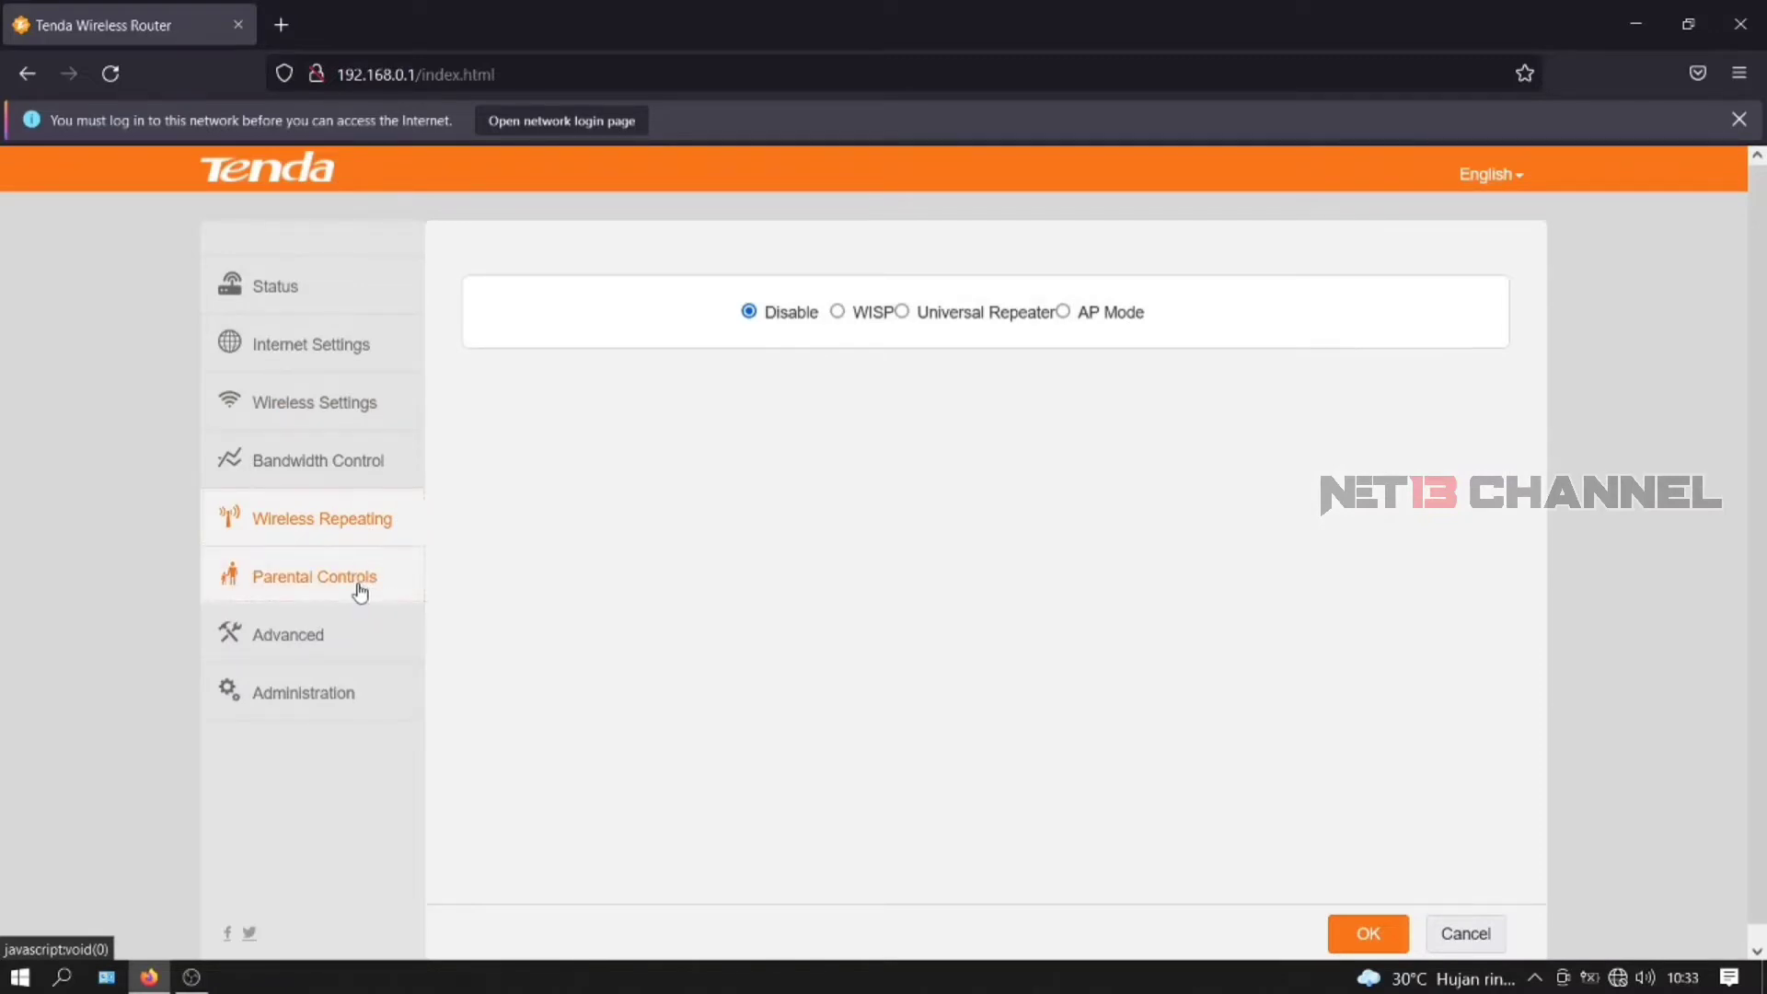
left_click(360, 593)
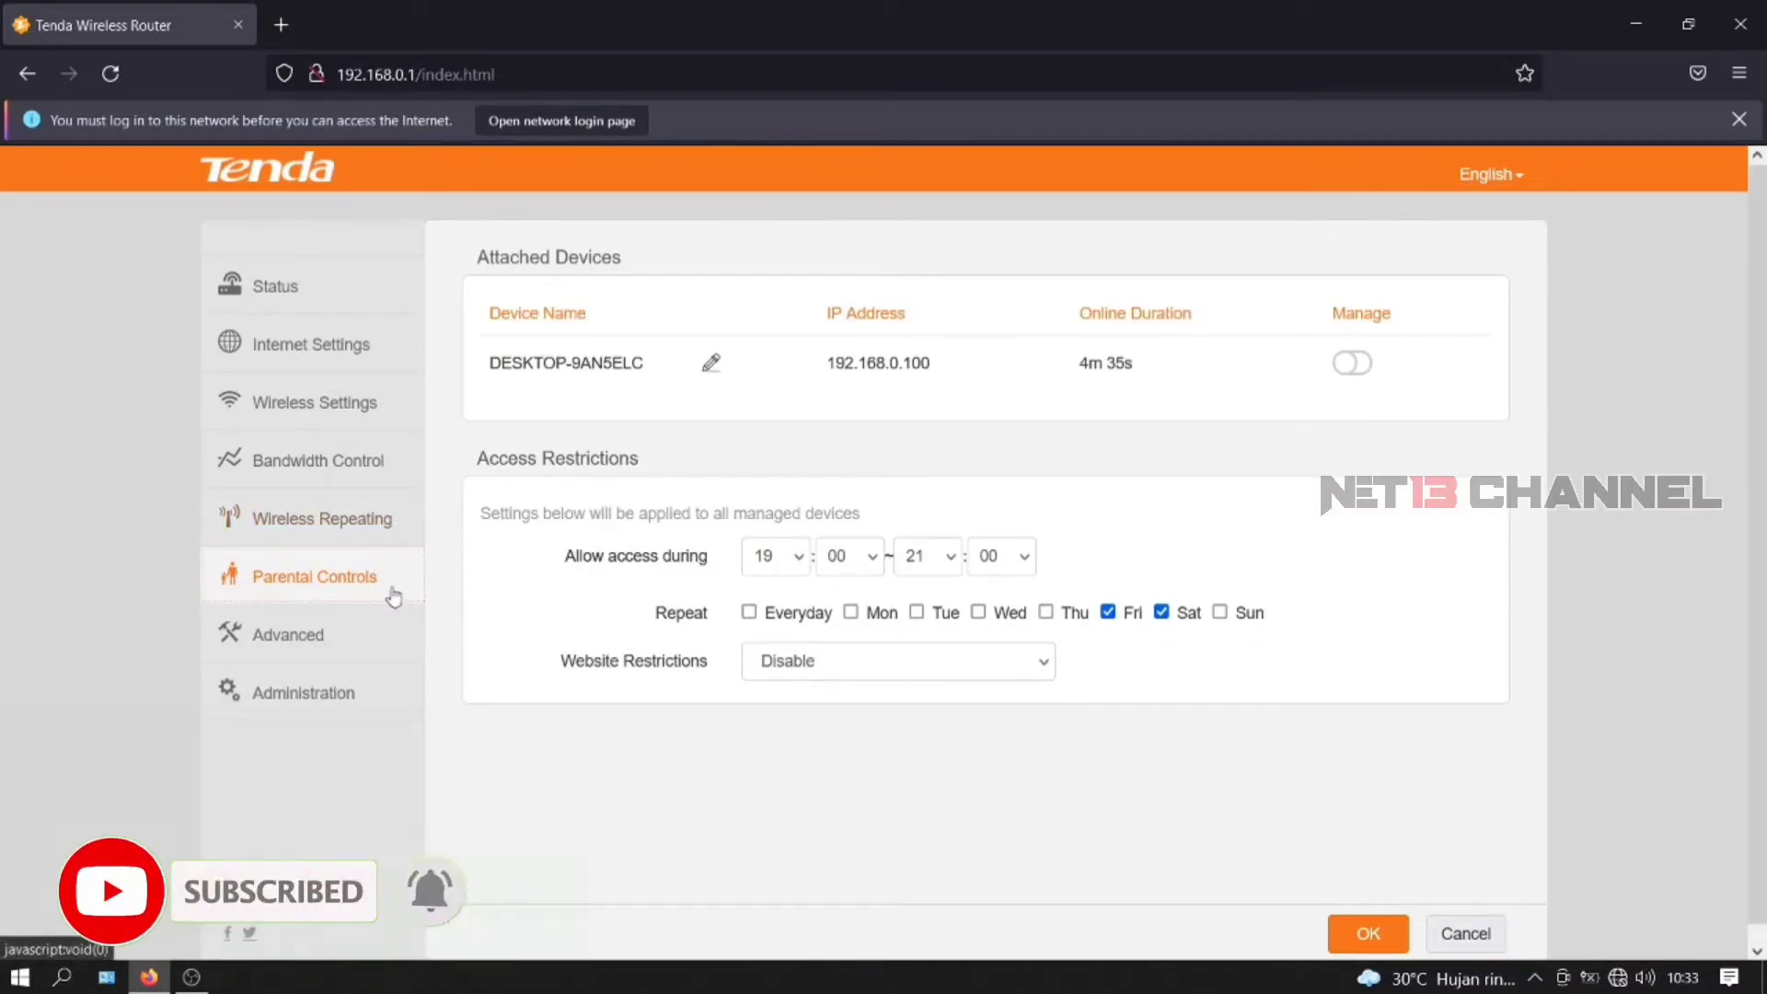
scroll(398, 607, "down", 1)
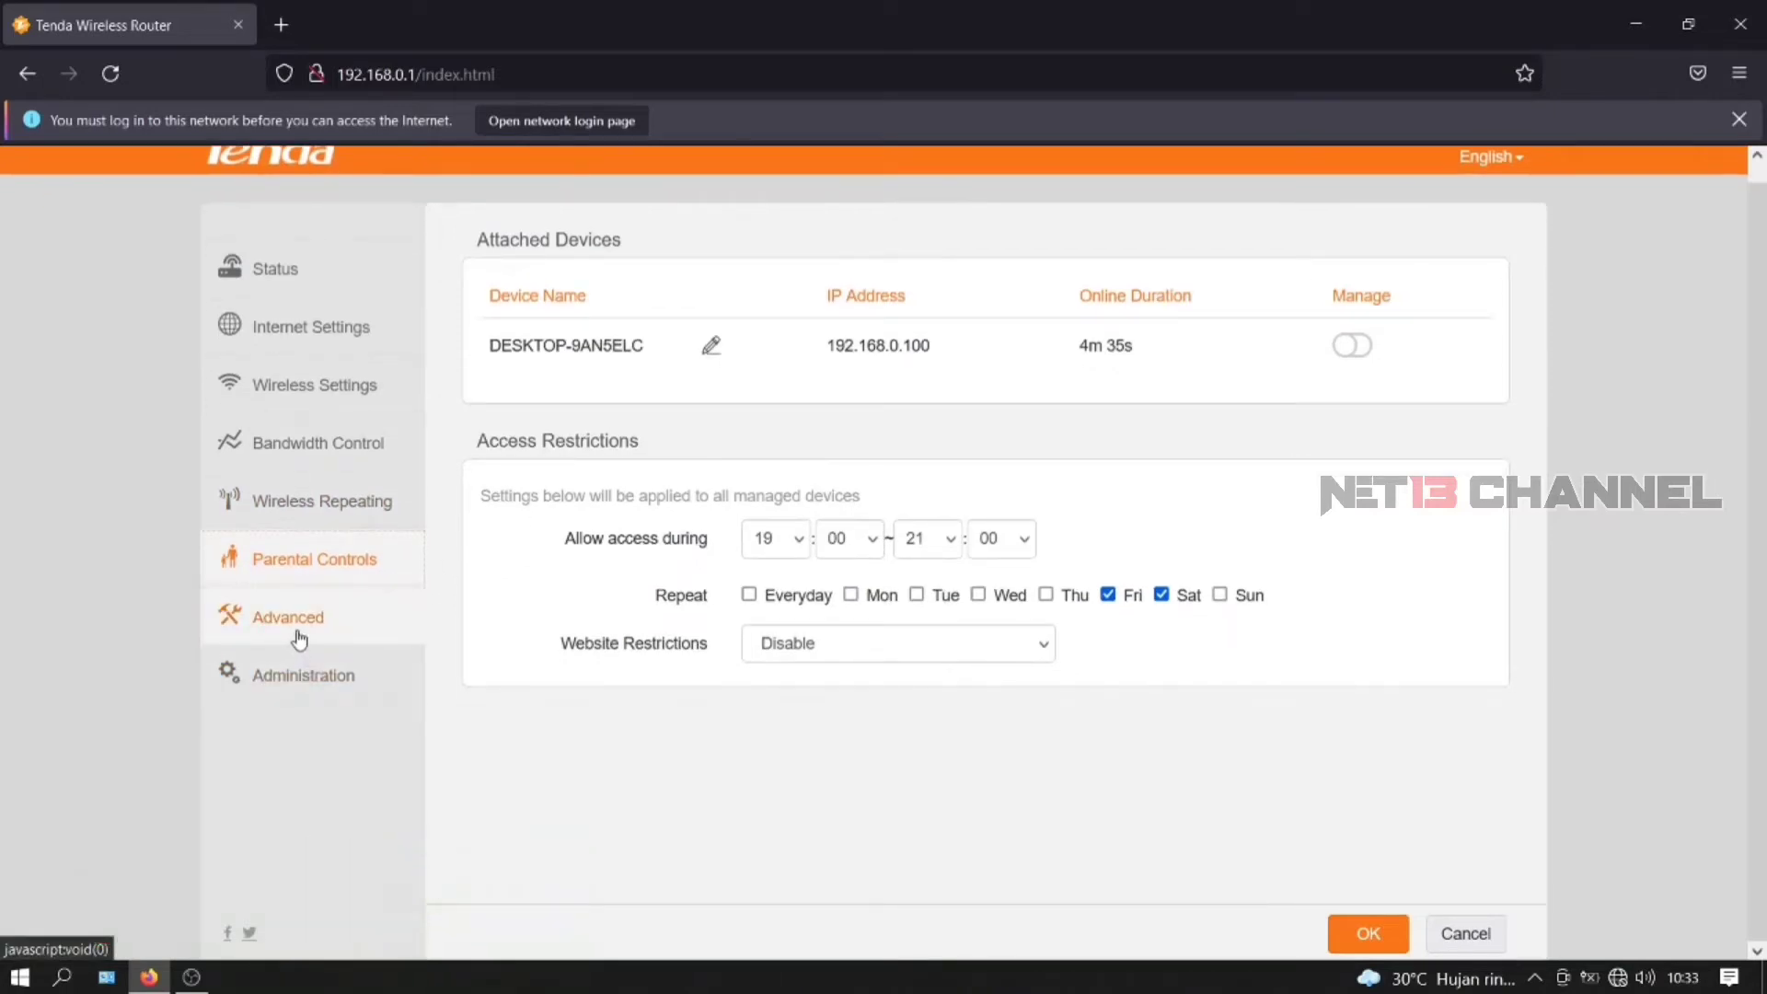
left_click(299, 638)
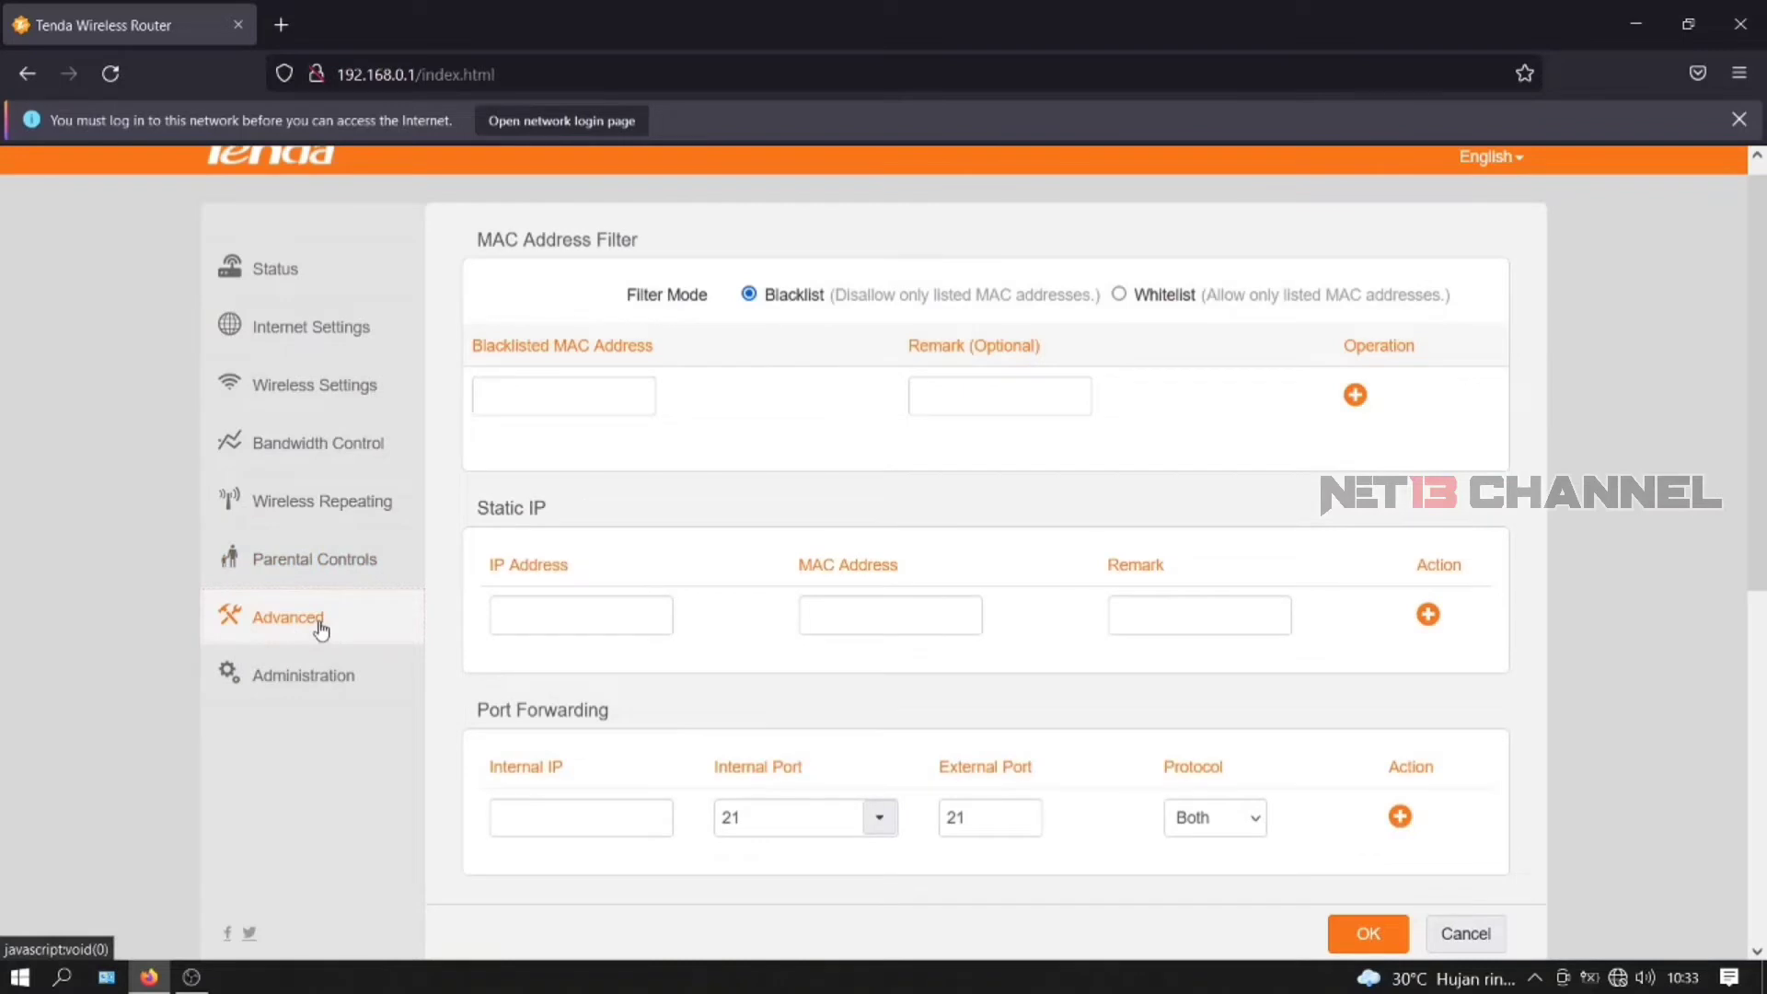
scroll(955, 478, "down", 3)
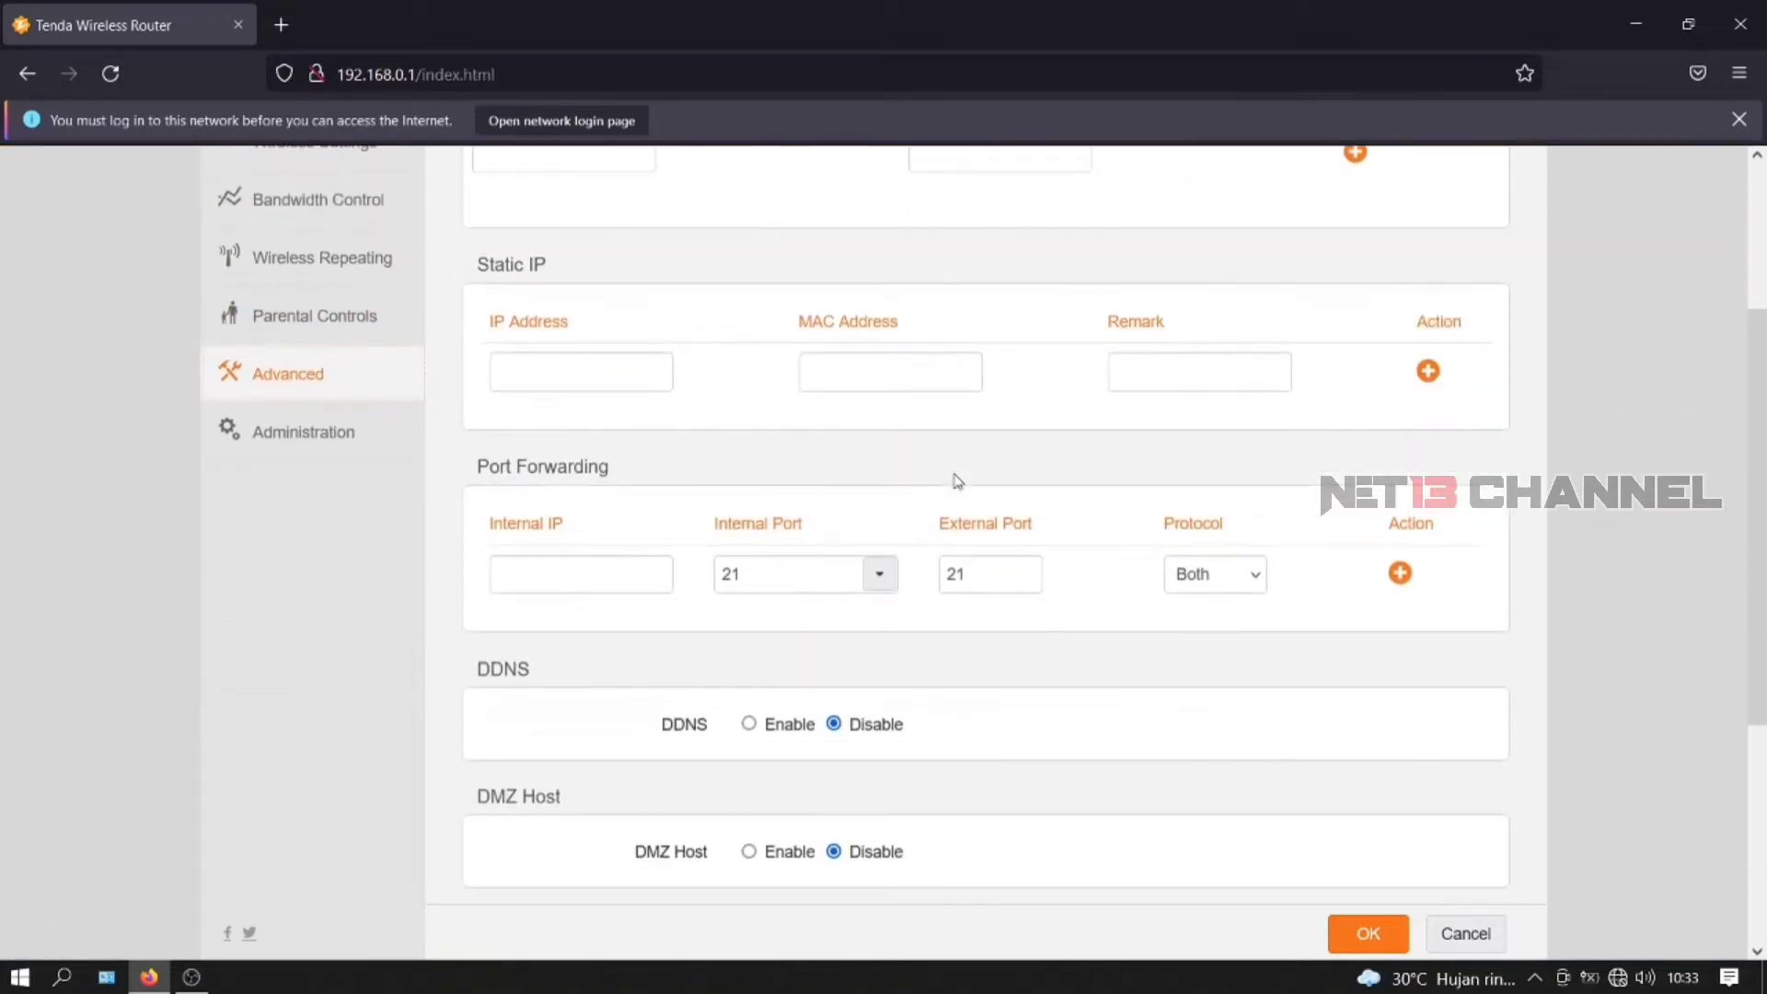
scroll(957, 480, "down", 5)
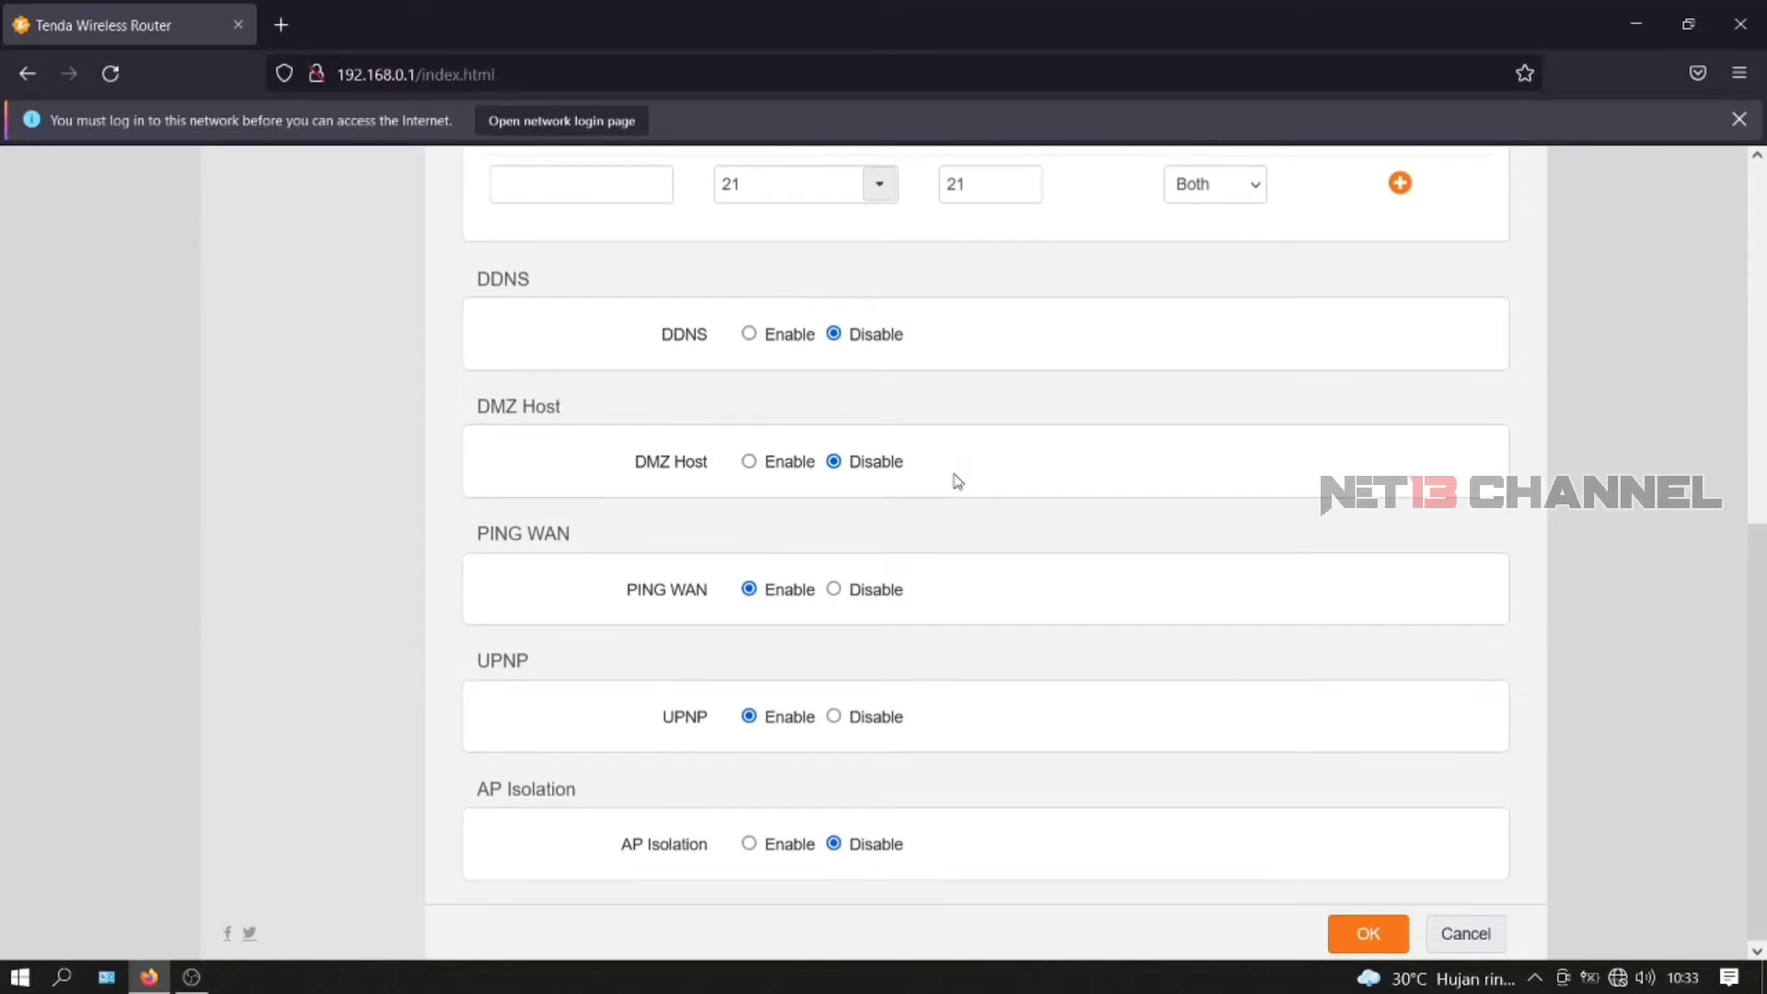
scroll(891, 638, "up", 8)
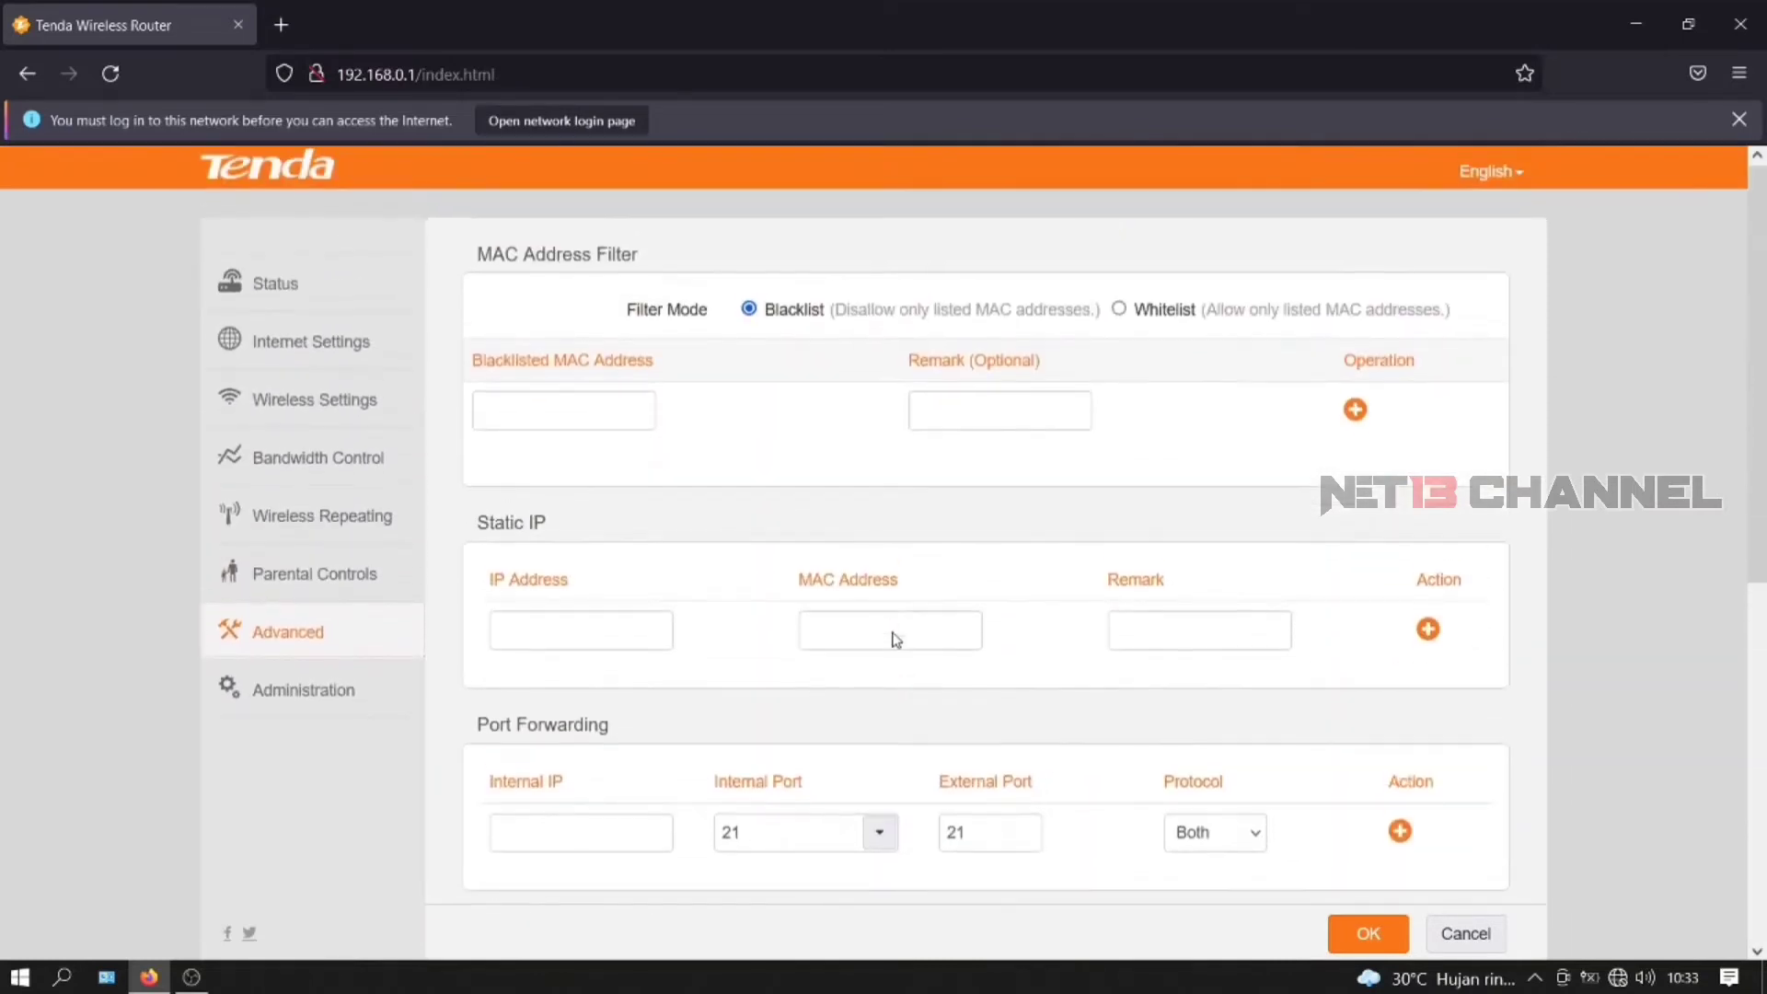
scroll(893, 622, "down", 8)
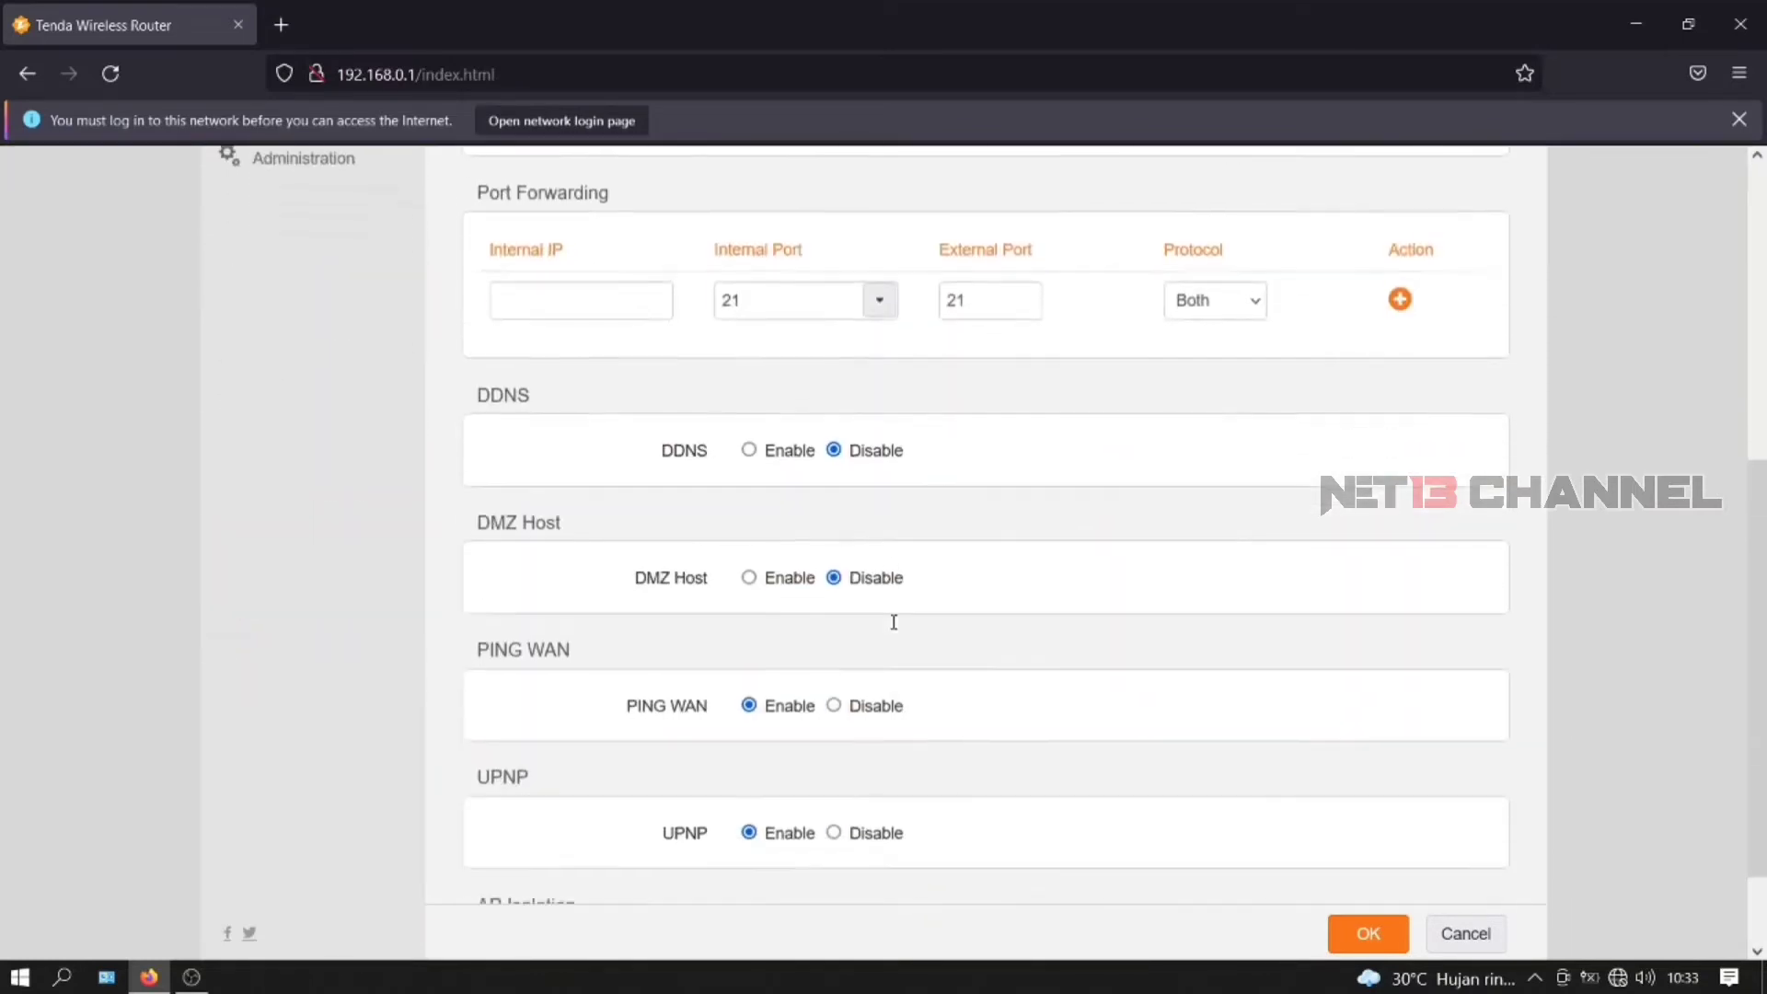
scroll(668, 794, "up", 7)
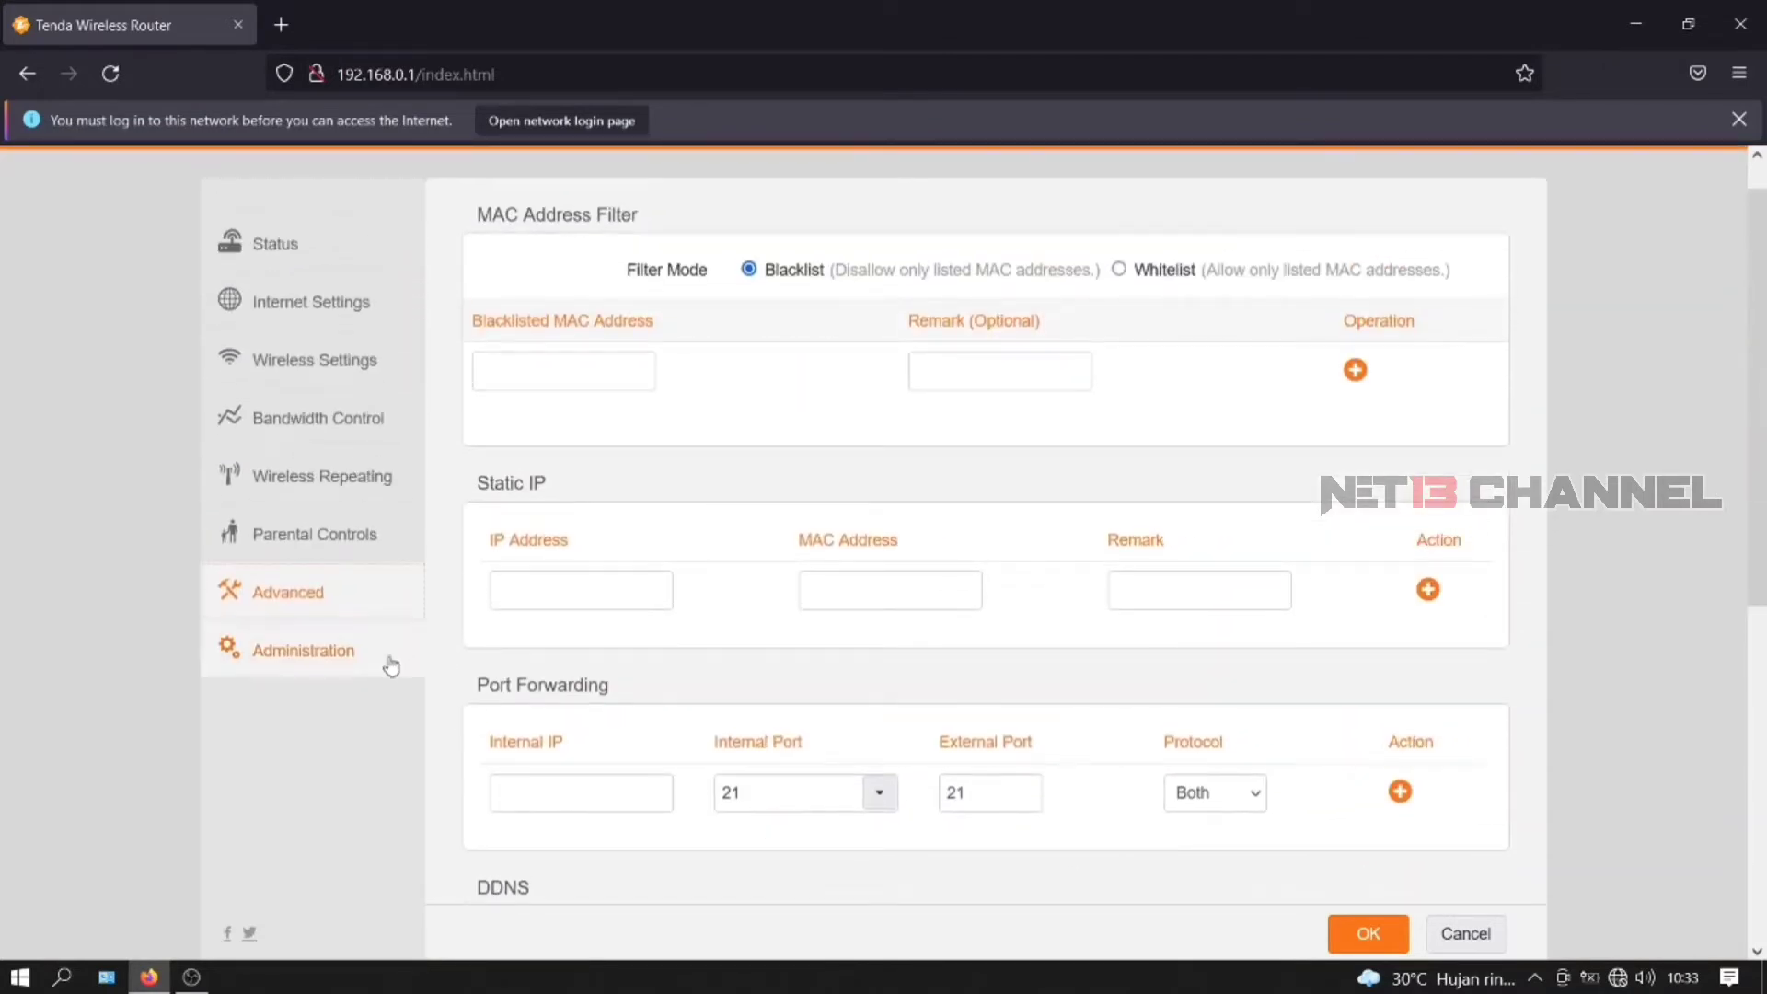
left_click(311, 653)
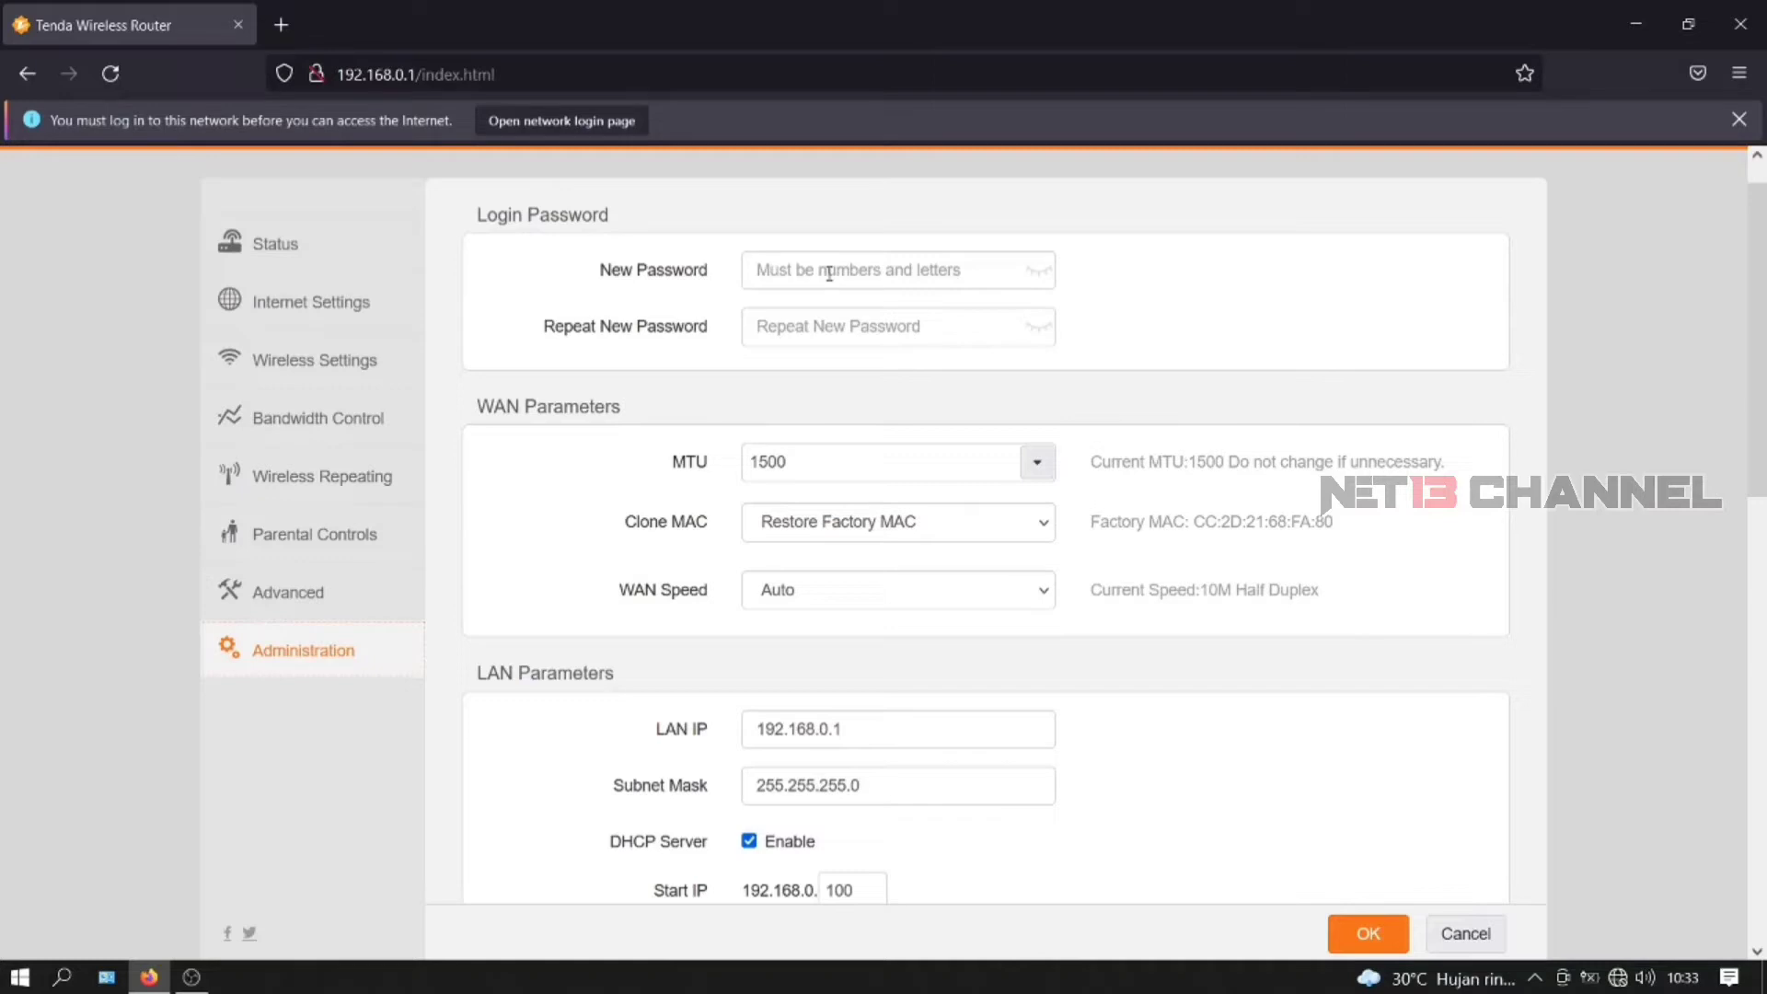
- Enter the new login password in both New Password and Repeat New Password fields
left_click(829, 274)
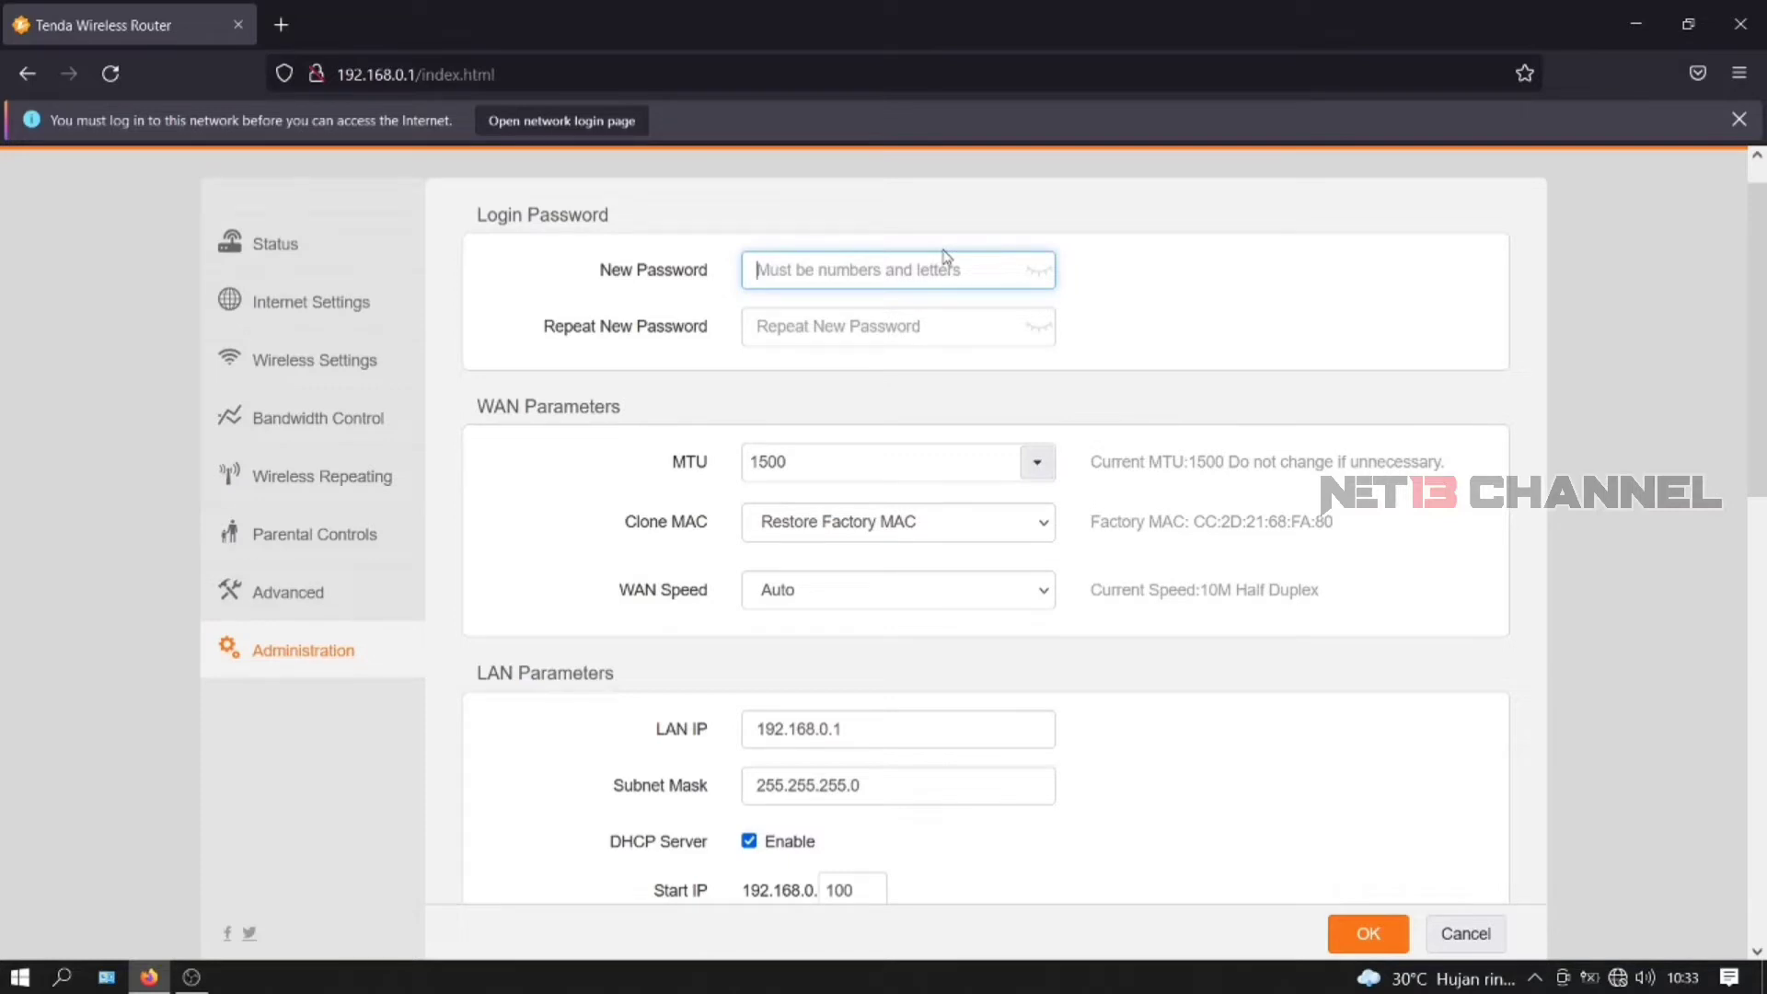
type("*******")
key("Tab")
type("*****")
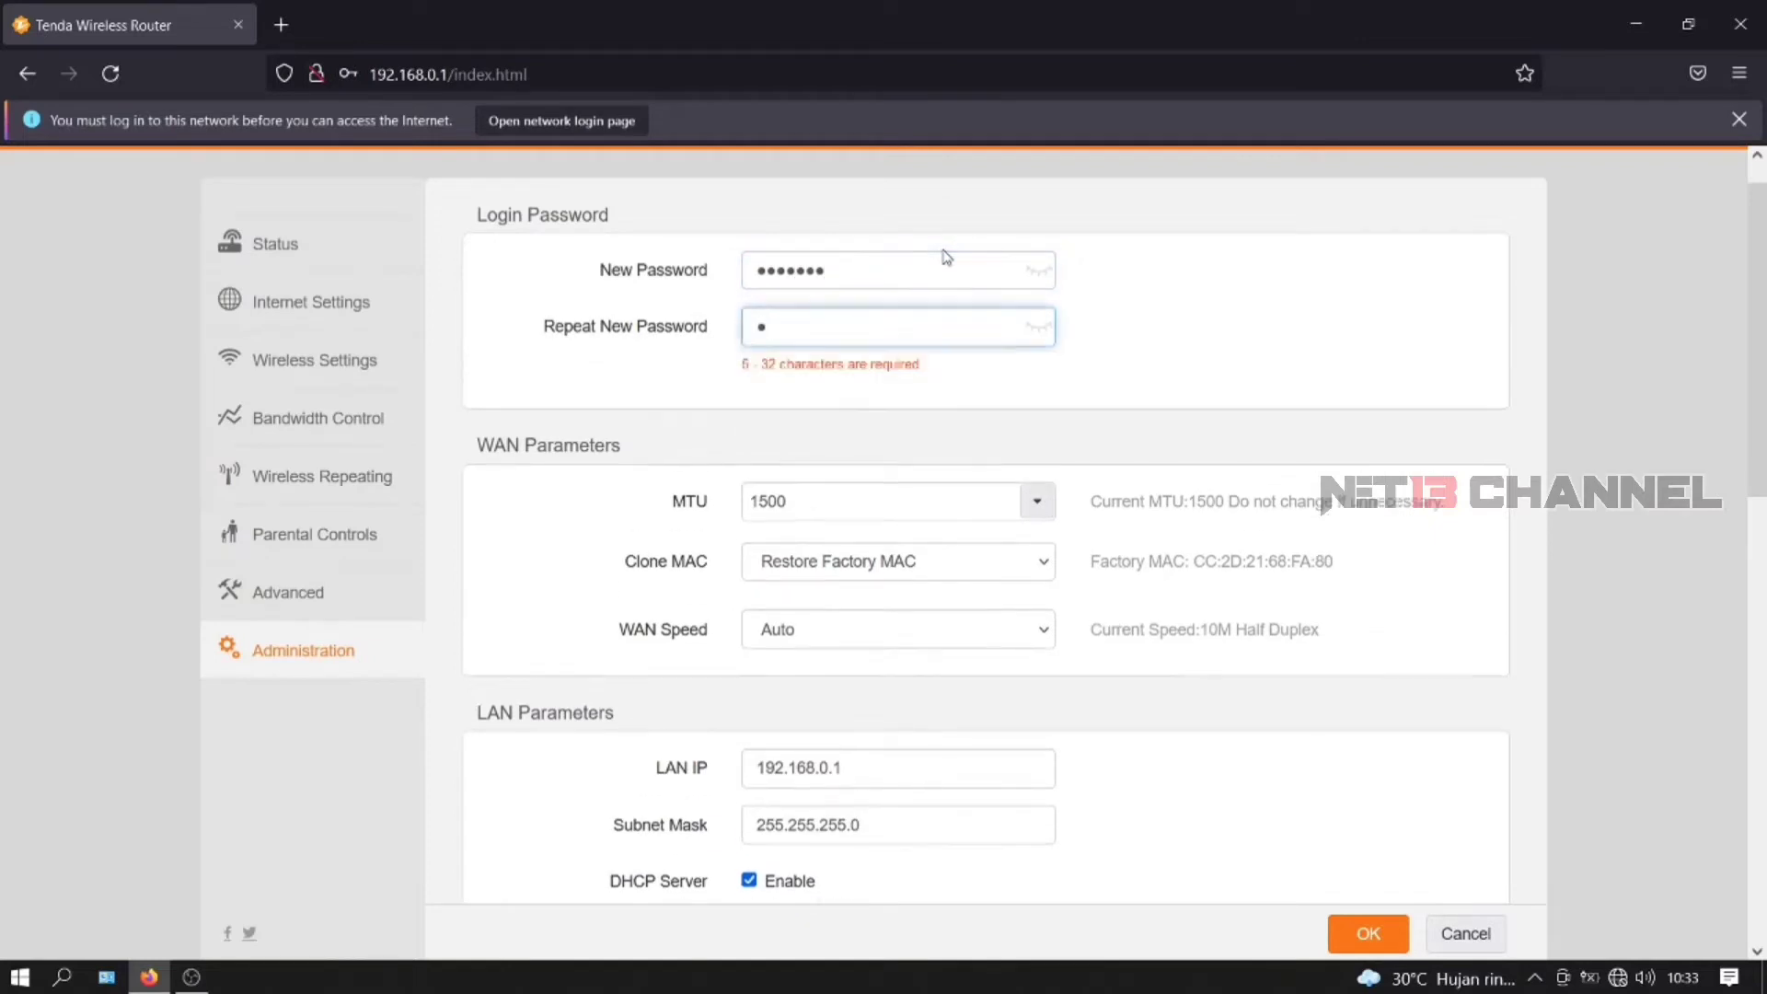
type("**")
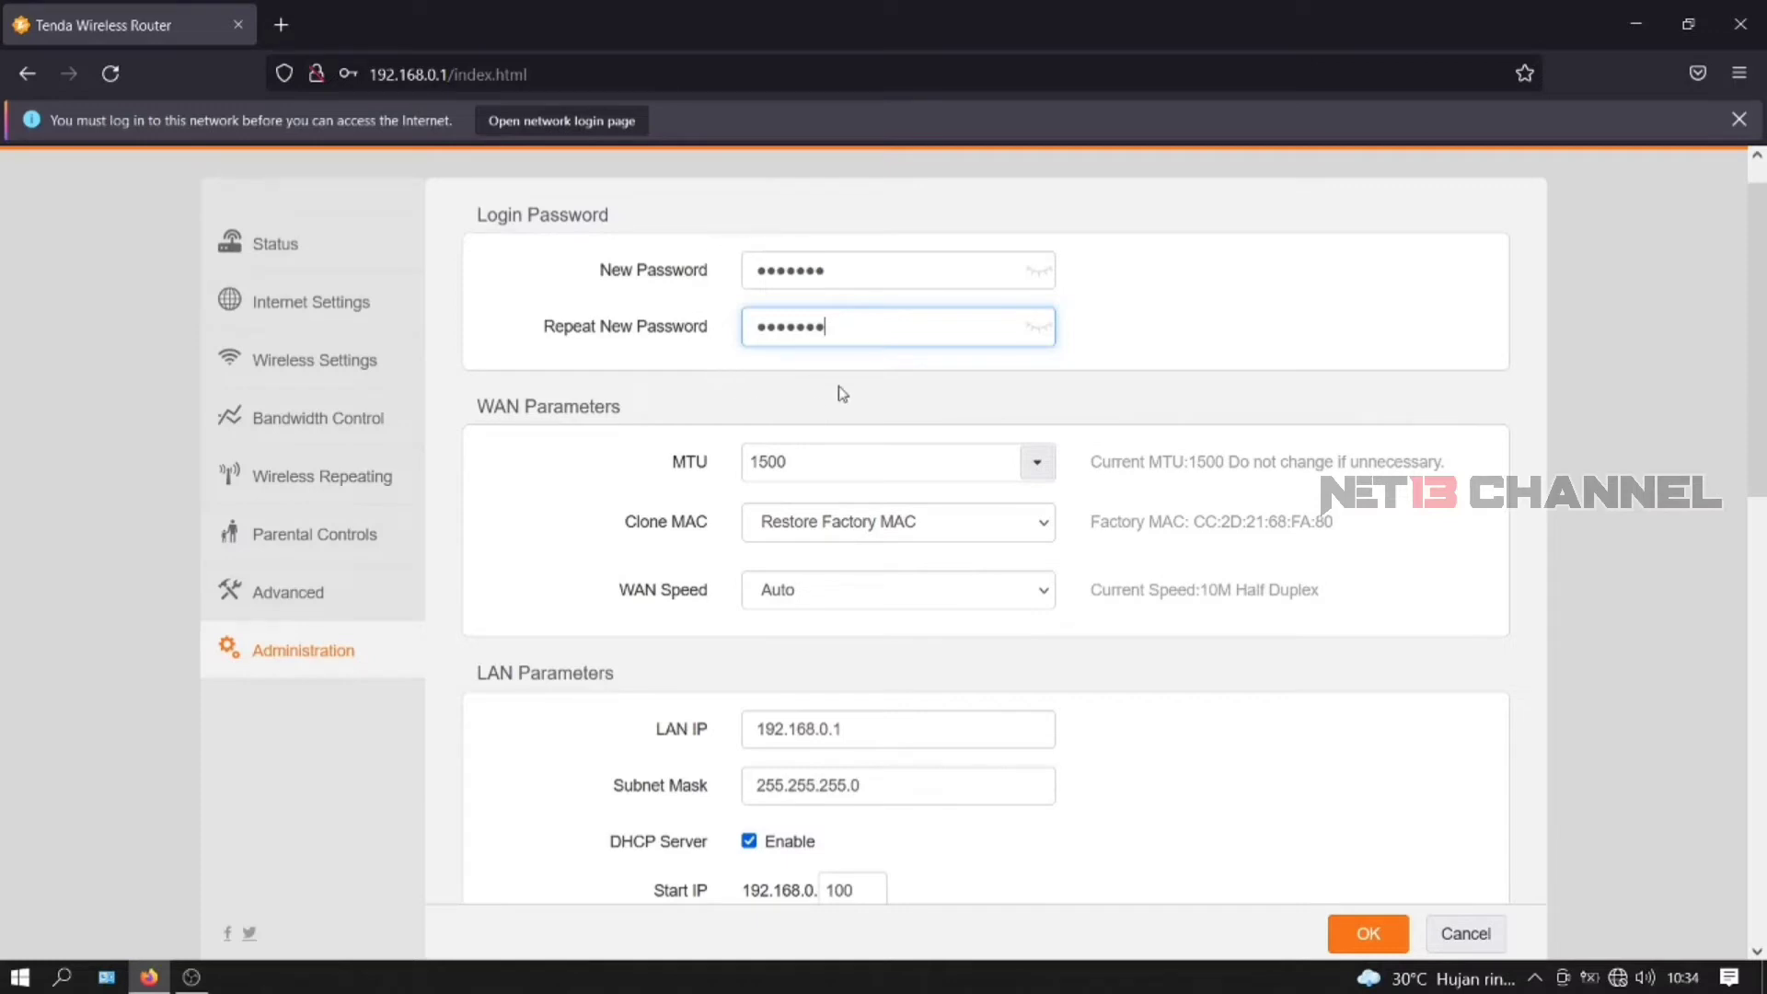
- Set the WAN Speed to 100M Full Duplex
scroll(839, 394, "down", 2)
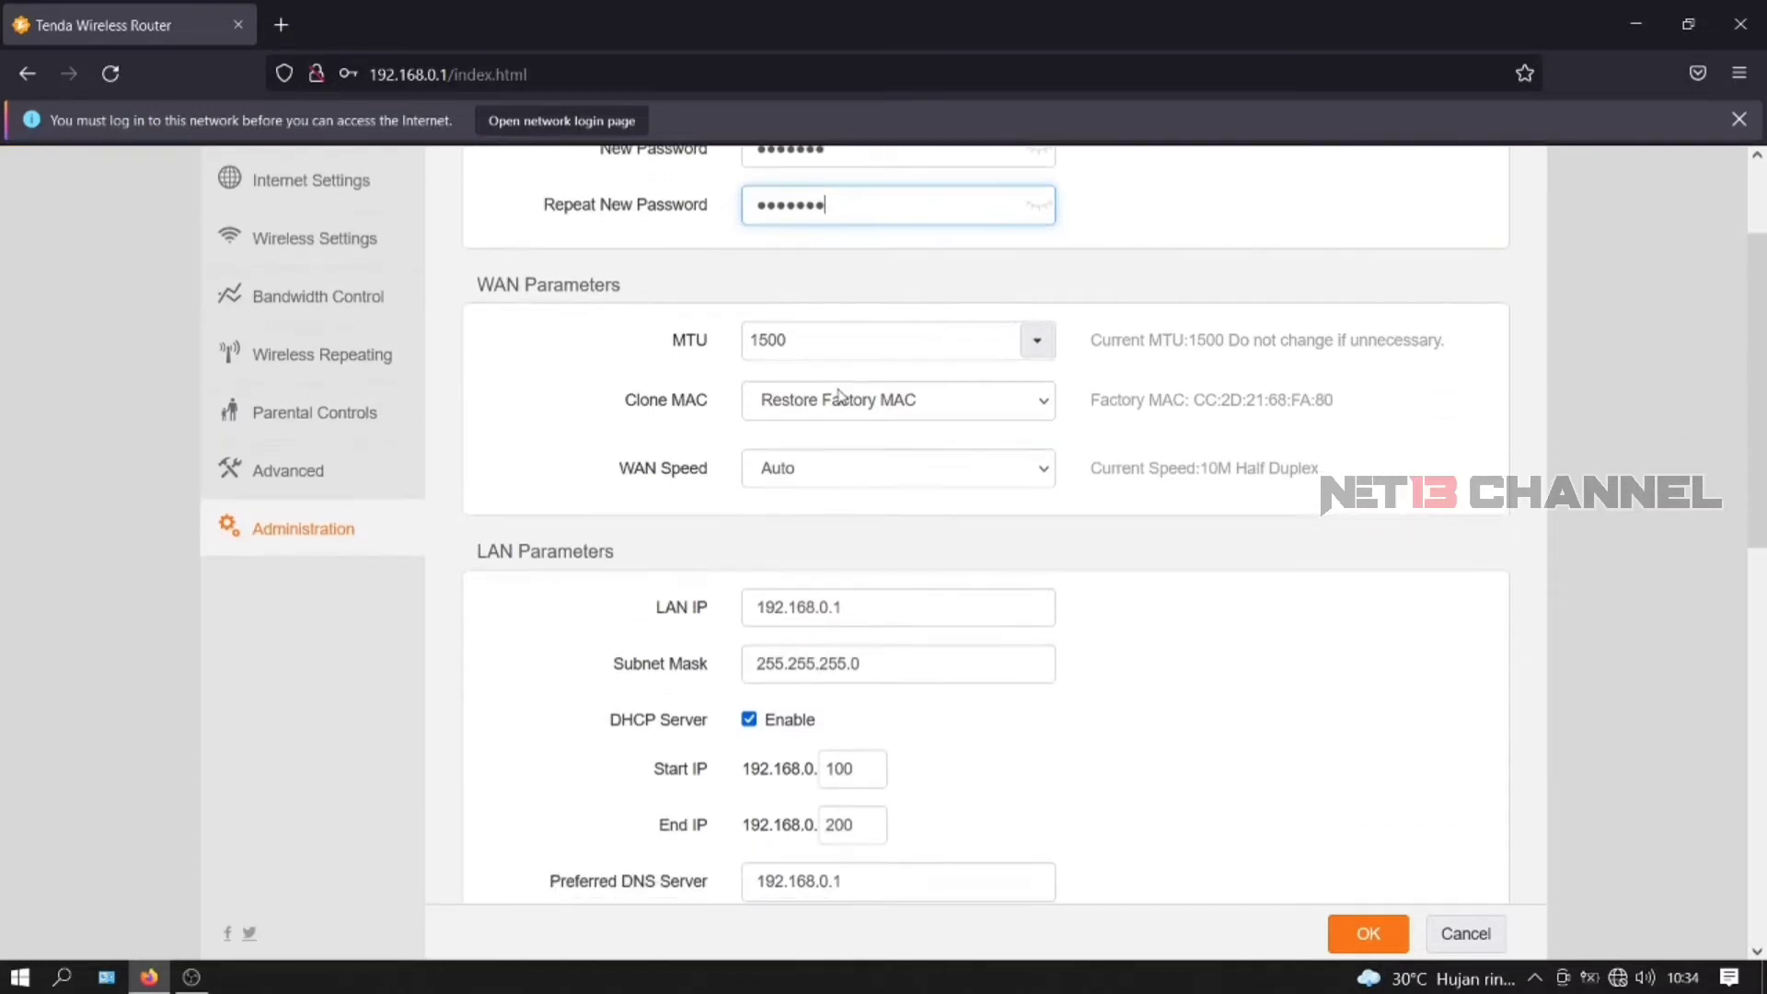
left_click(862, 479)
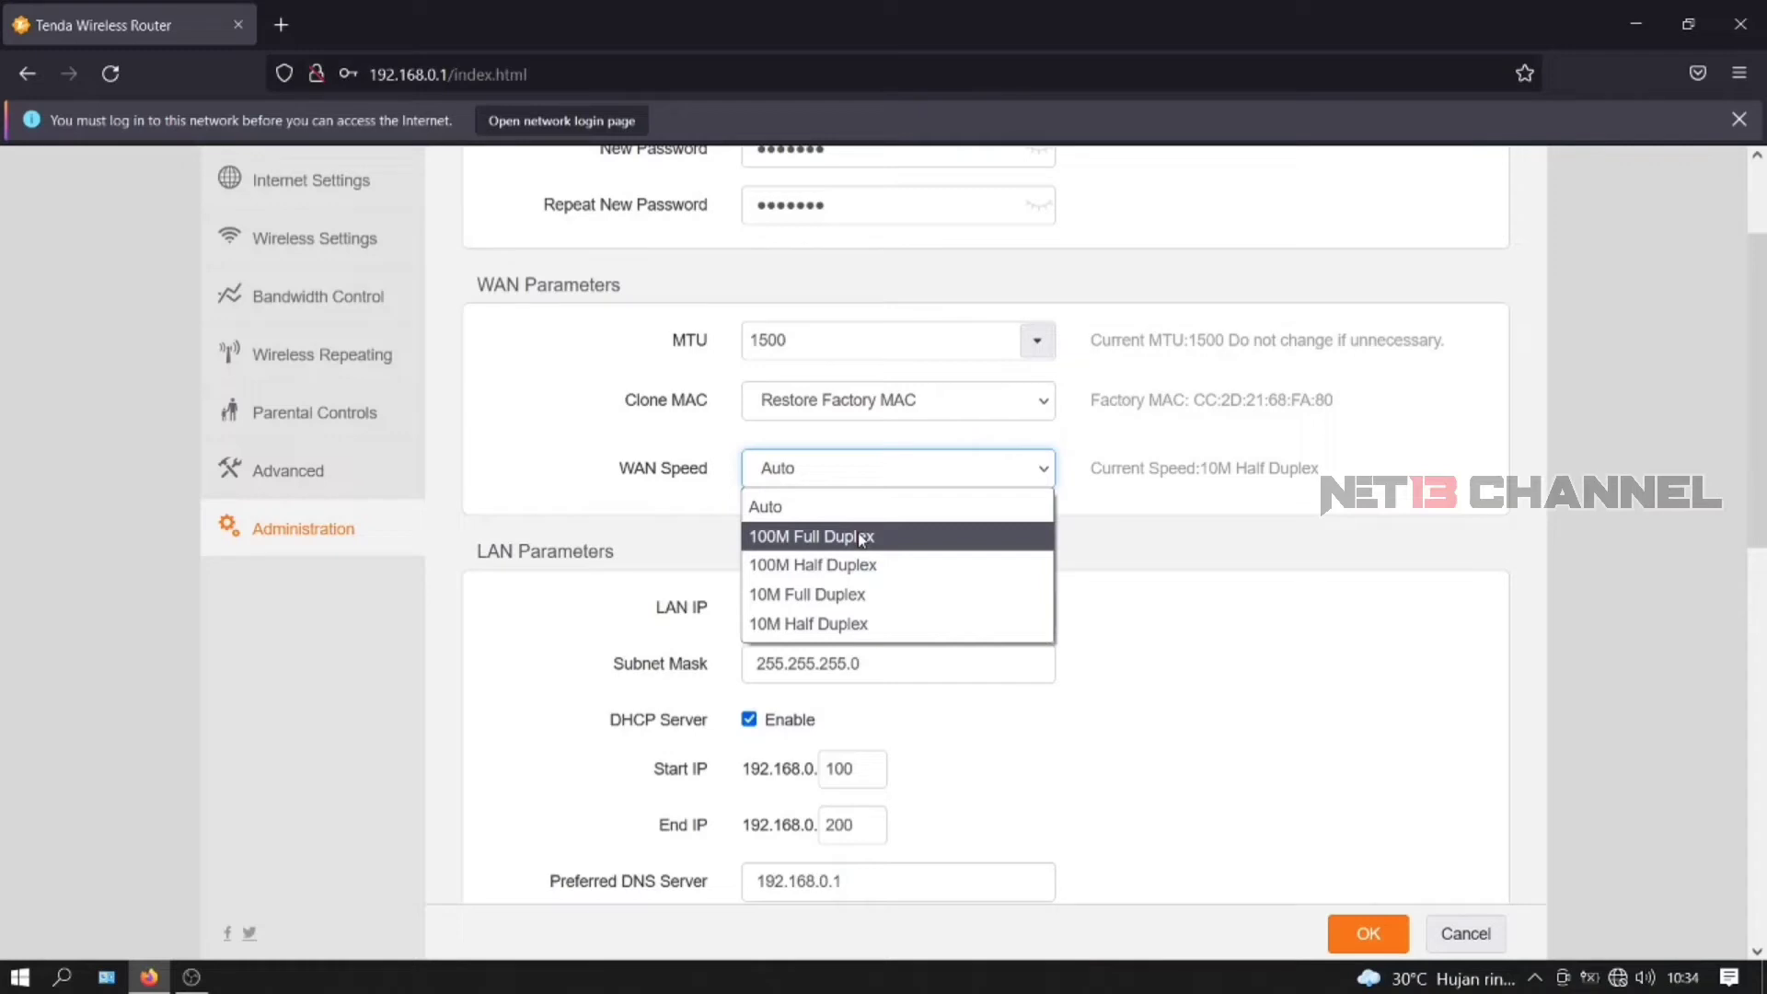
left_click(862, 539)
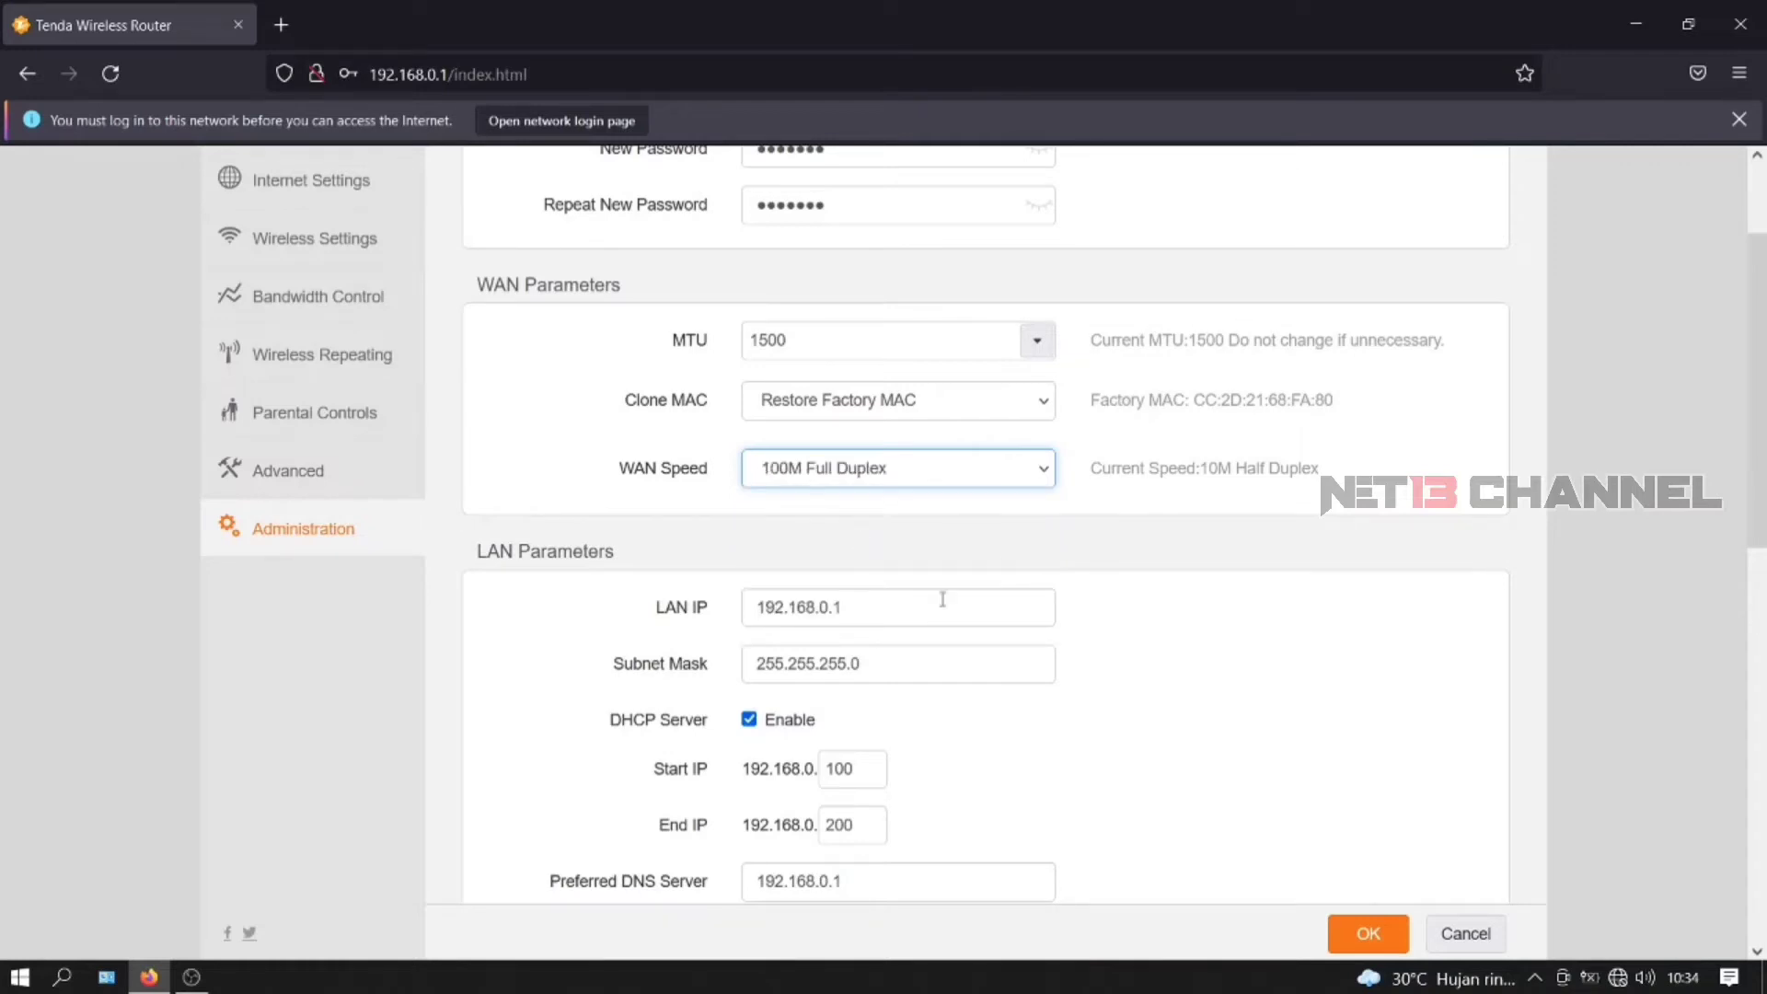
scroll(942, 599, "down", 3)
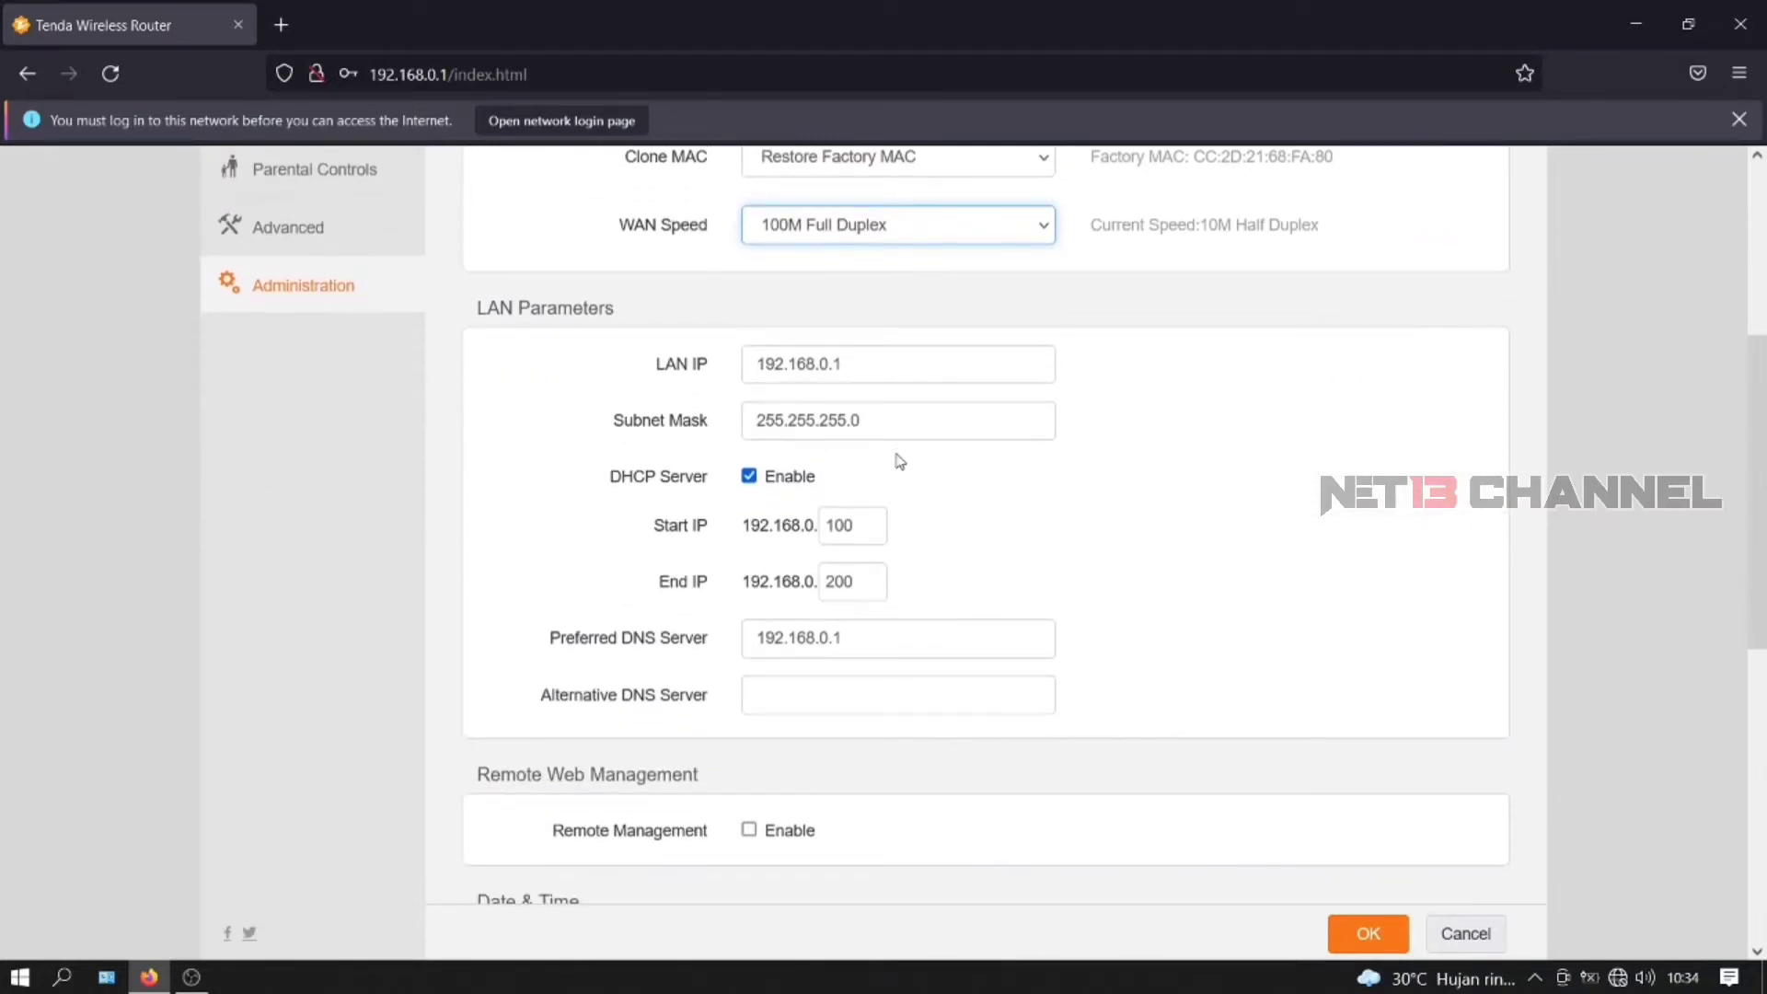
scroll(897, 455, "down", 3)
scroll(897, 456, "up", 3)
- Disable the DHCP server, set time zone (GMT+07:00) Bangkok, Hanoi, Jakarta, and untick Sys Auto Maintenance
left_click(749, 476)
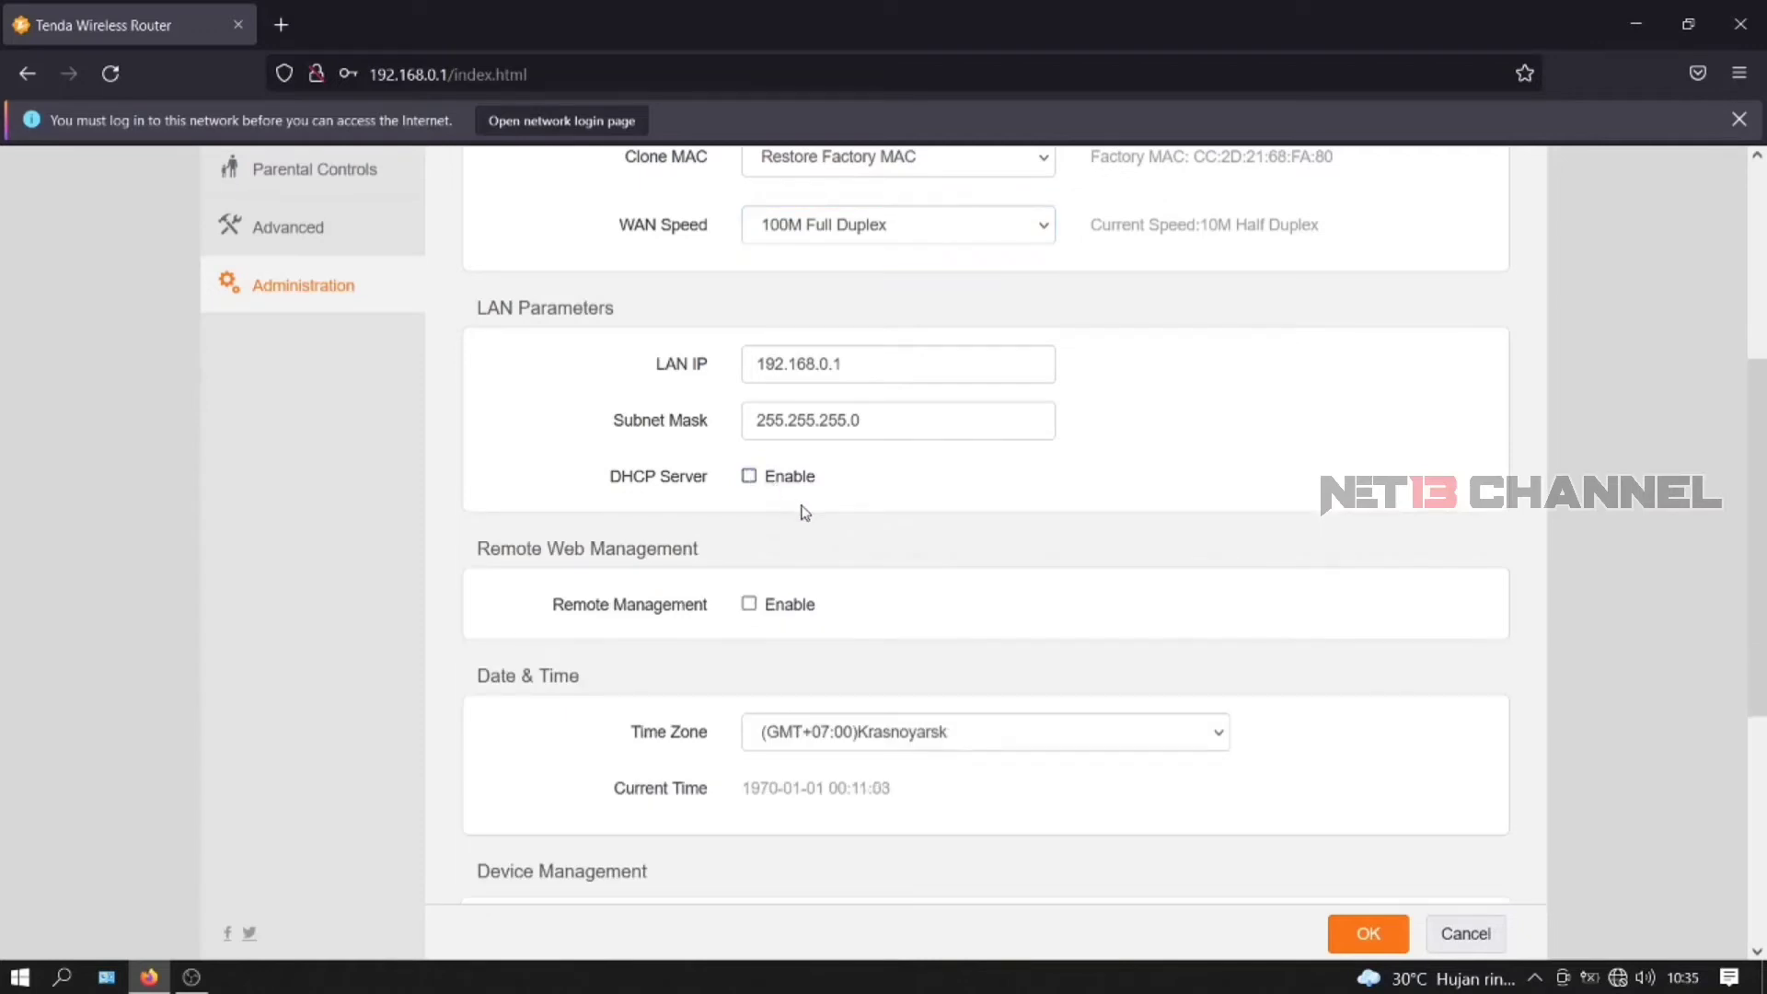
scroll(805, 512, "down", 4)
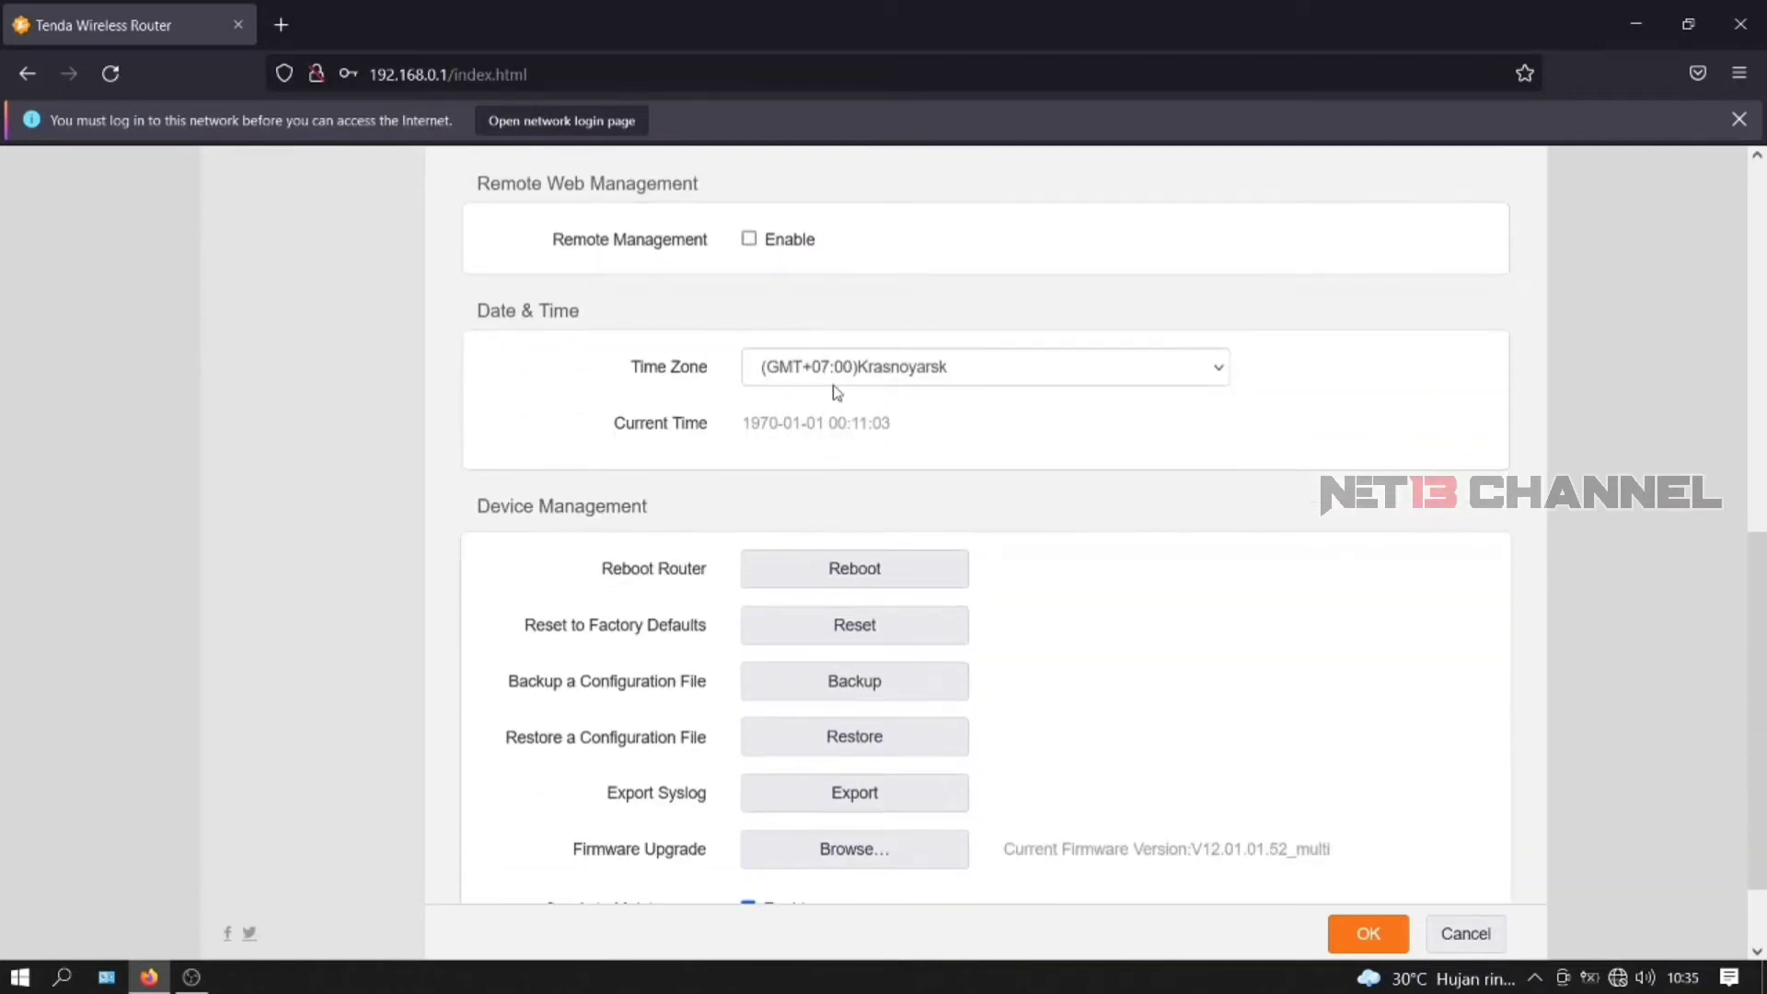
left_click(881, 369)
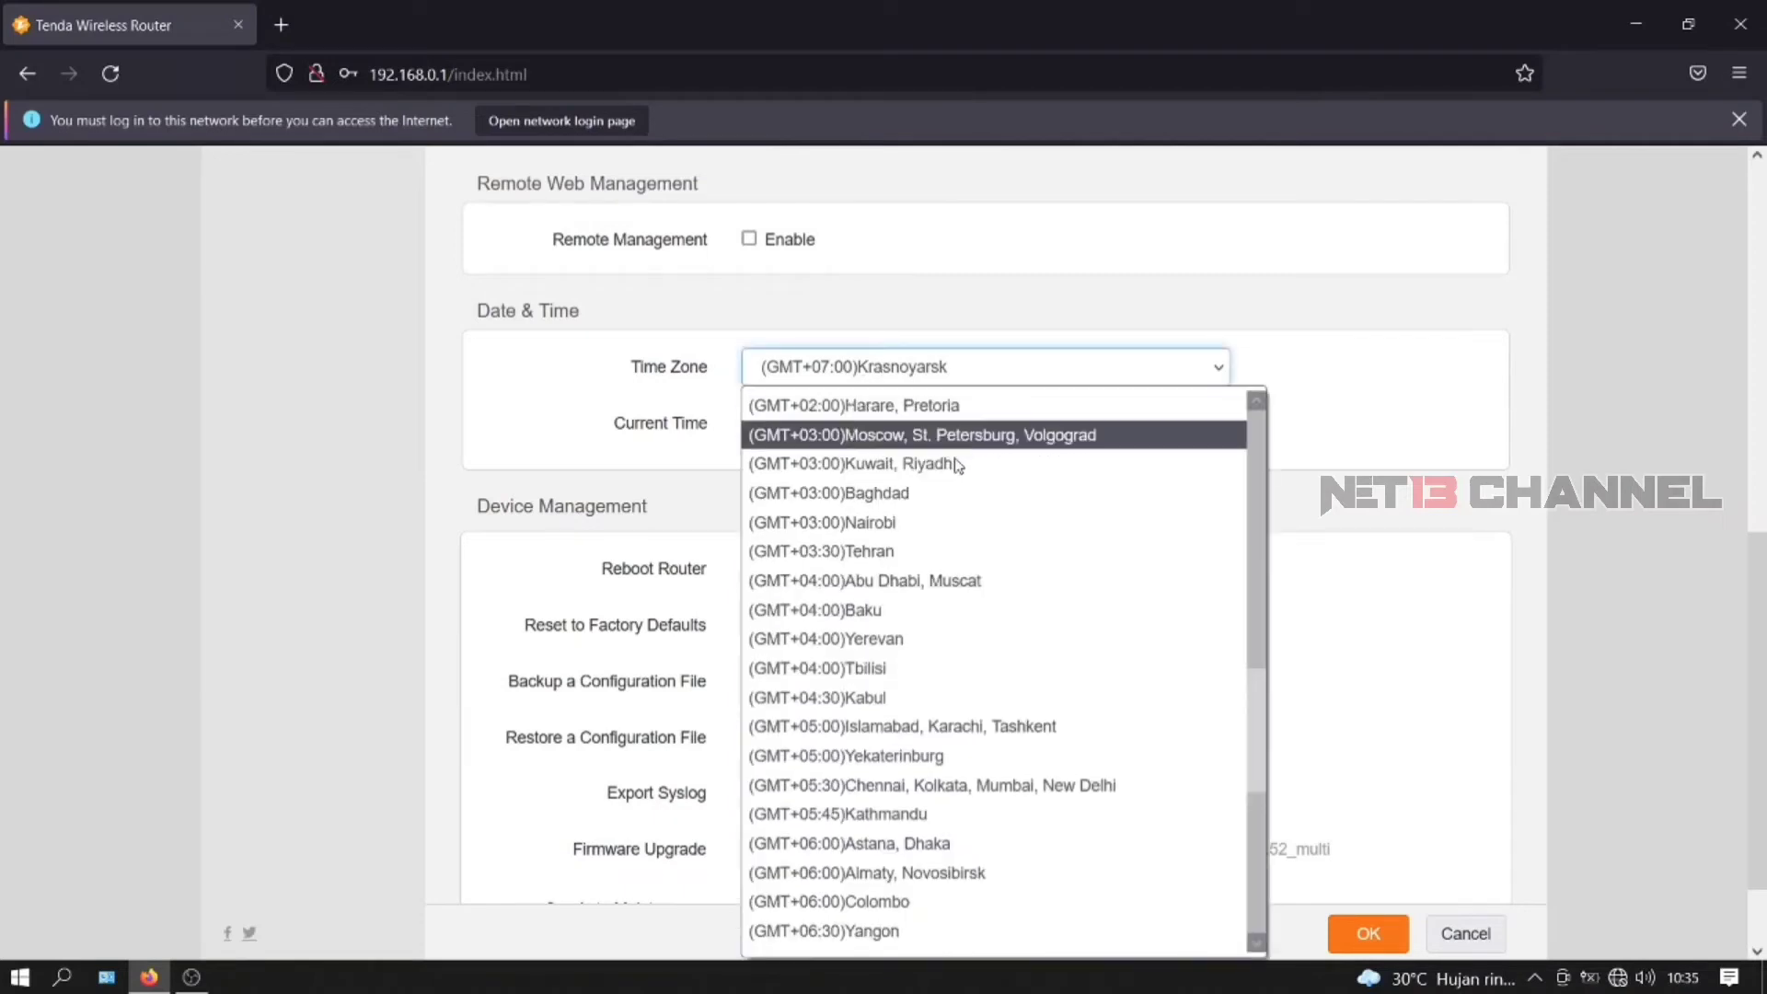
scroll(976, 502, "down", 6)
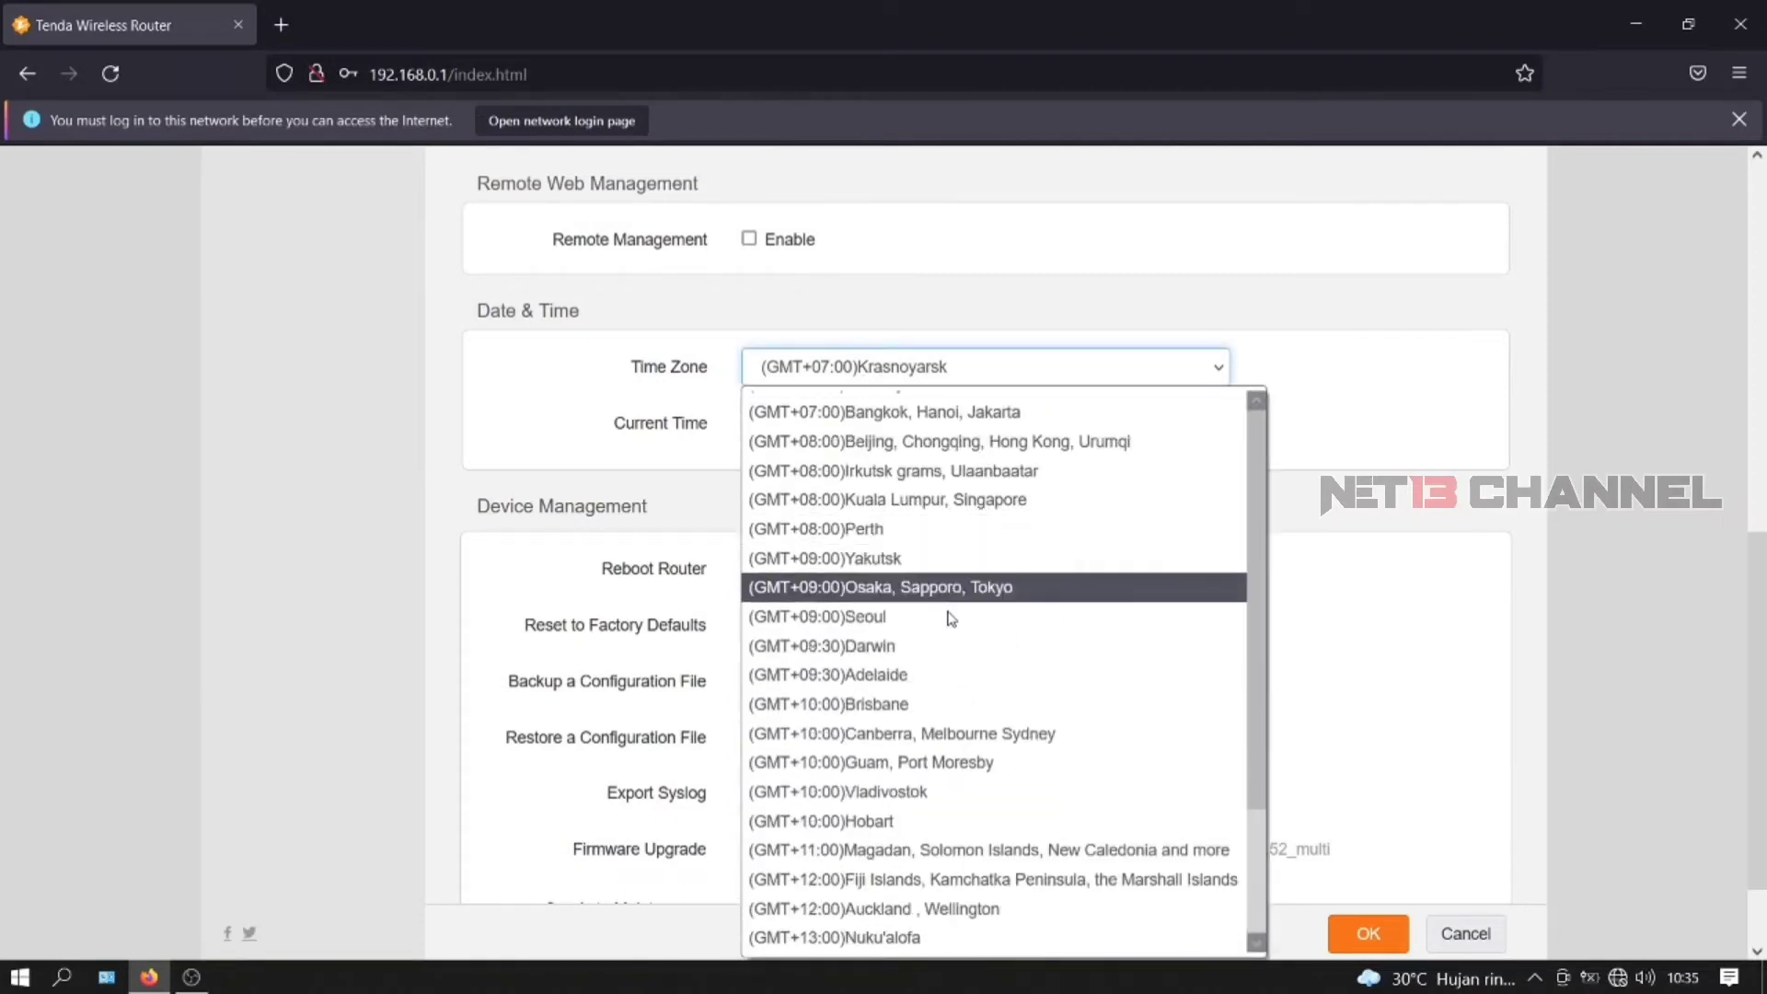
left_click(916, 416)
scroll(948, 538, "down", 1)
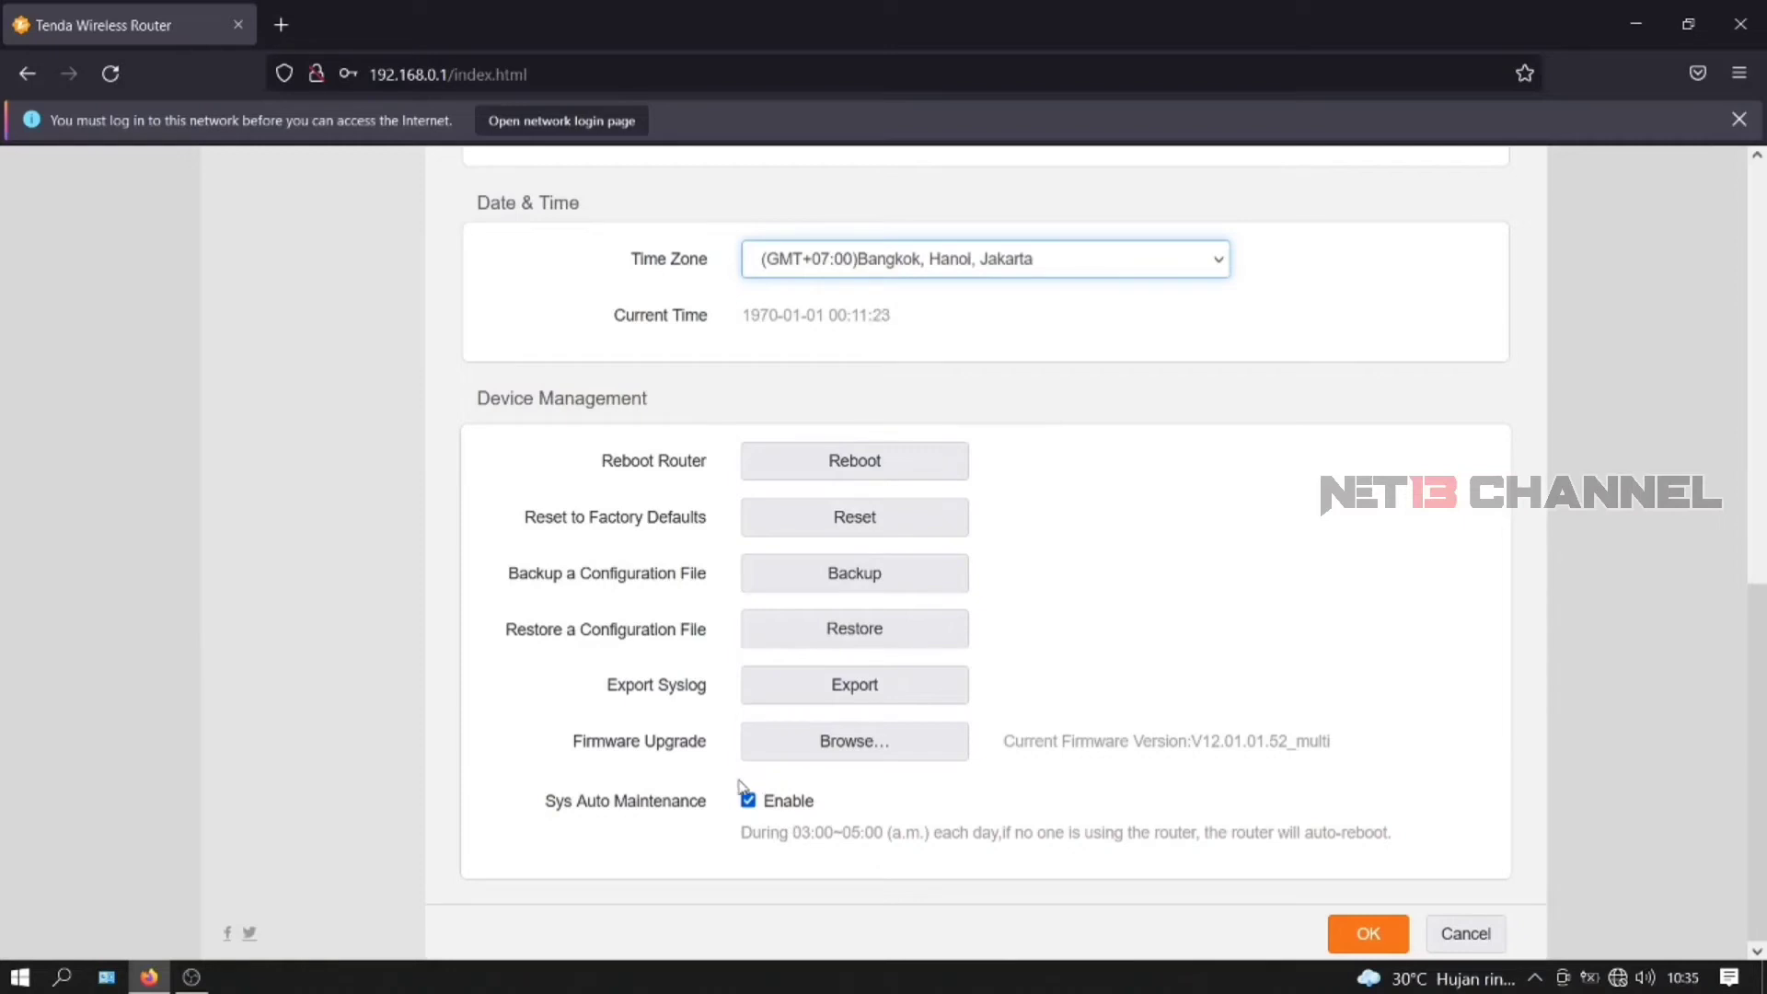
left_click(748, 800)
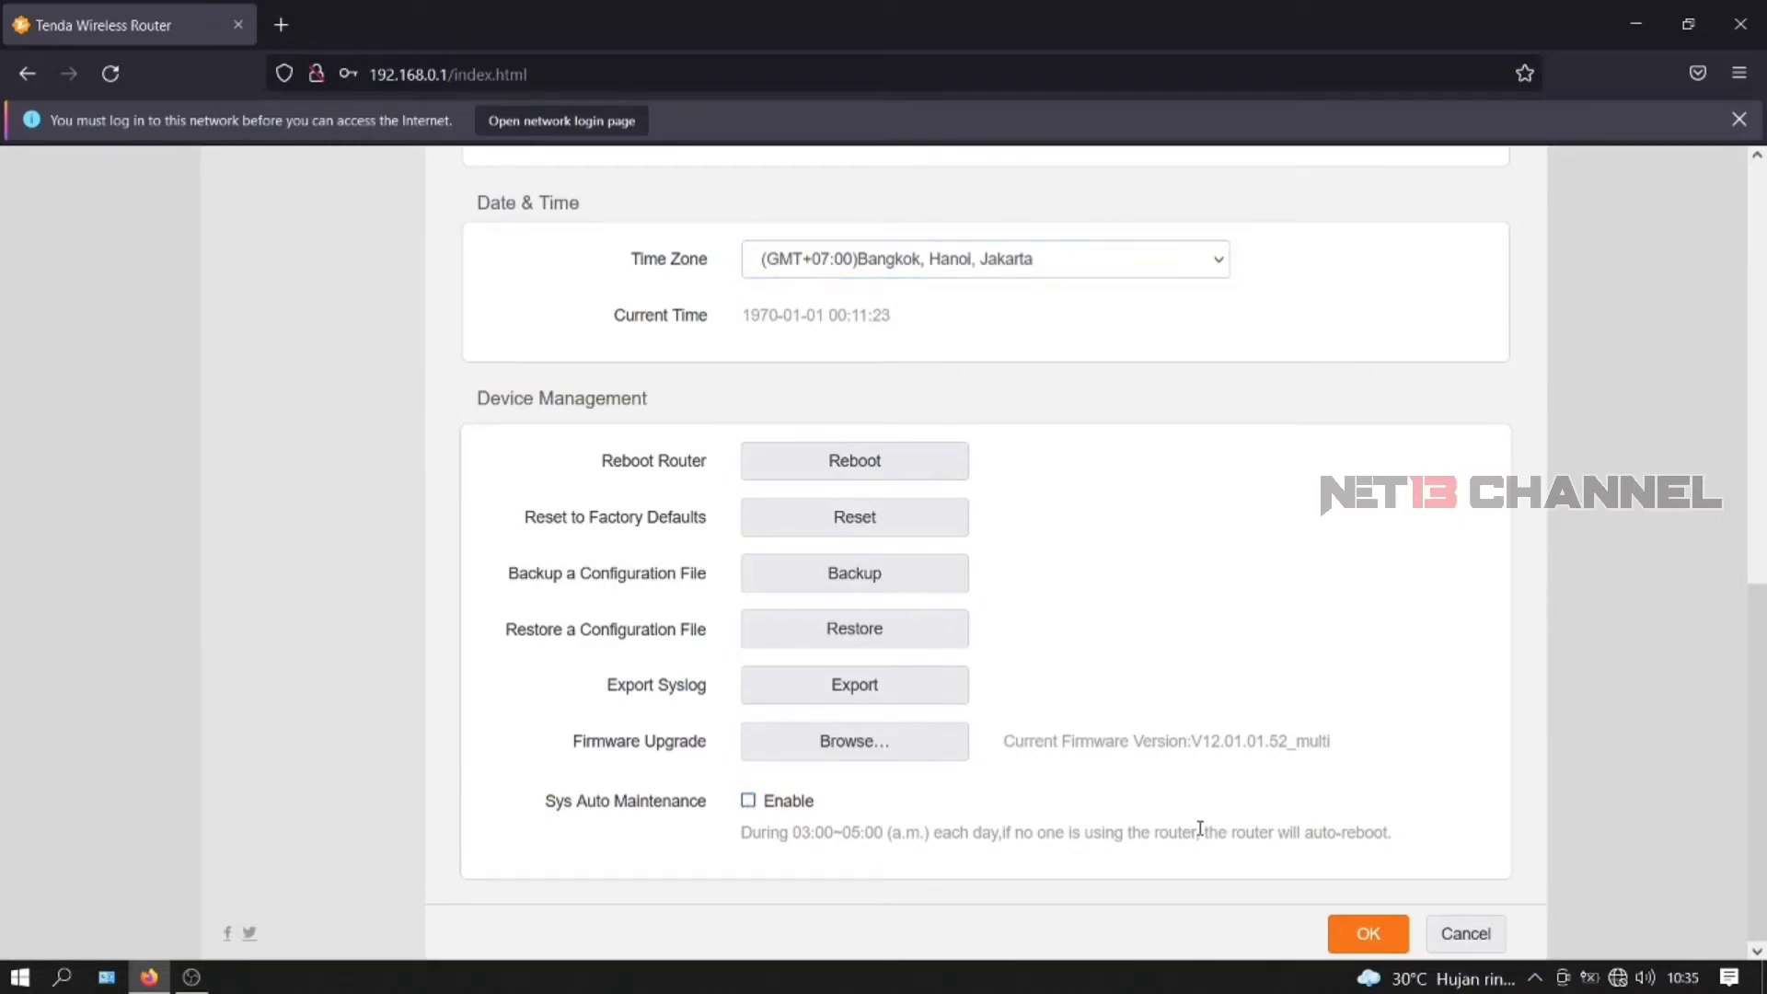
- Save the administration changes and log back in with the new password, declining Firefox's password saving
left_click(1362, 931)
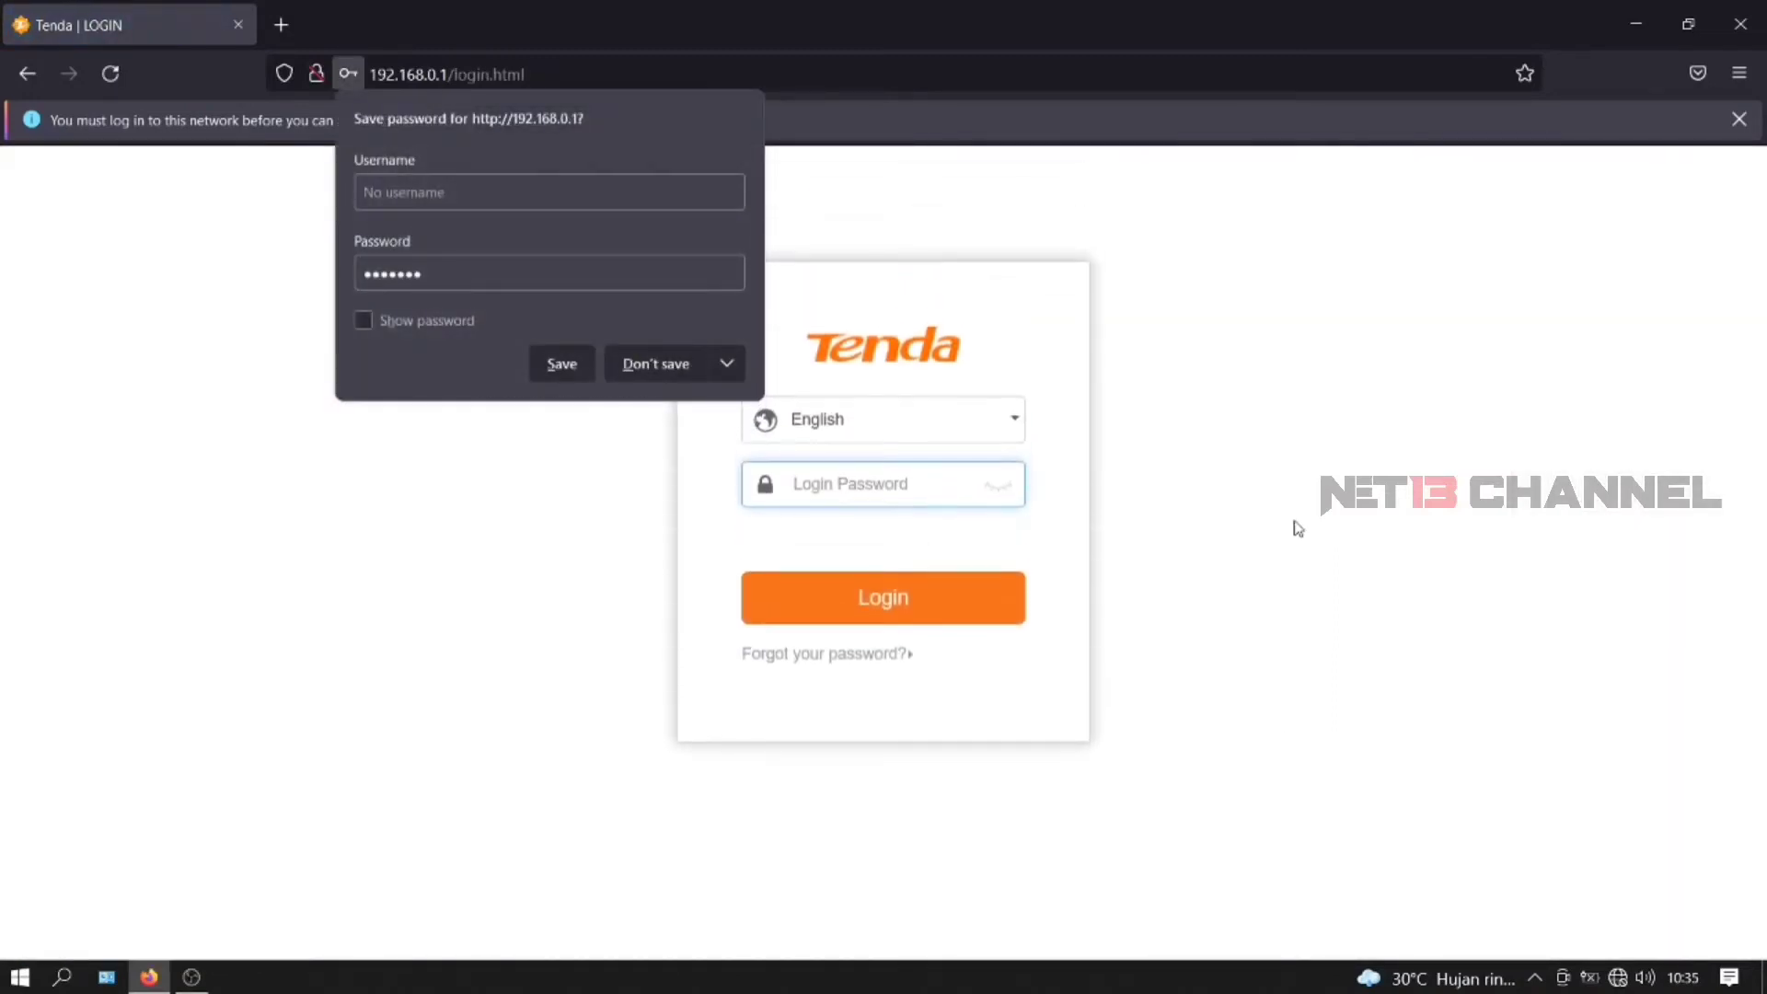
left_click(657, 367)
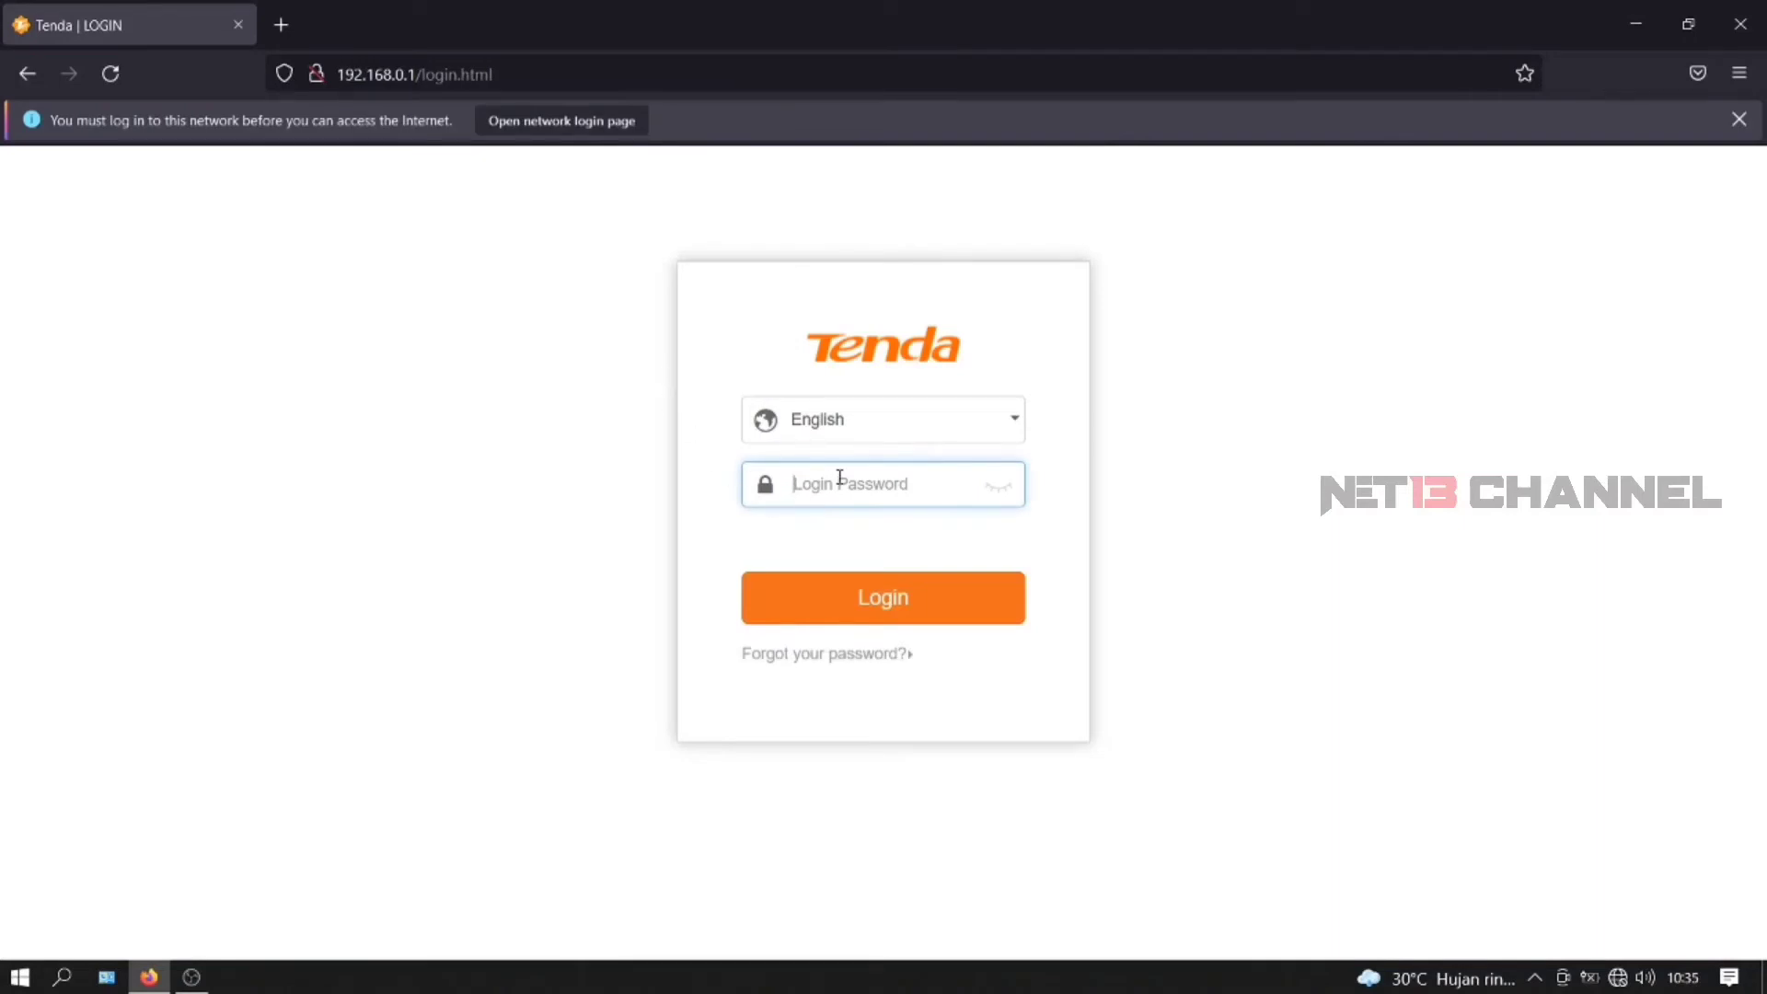
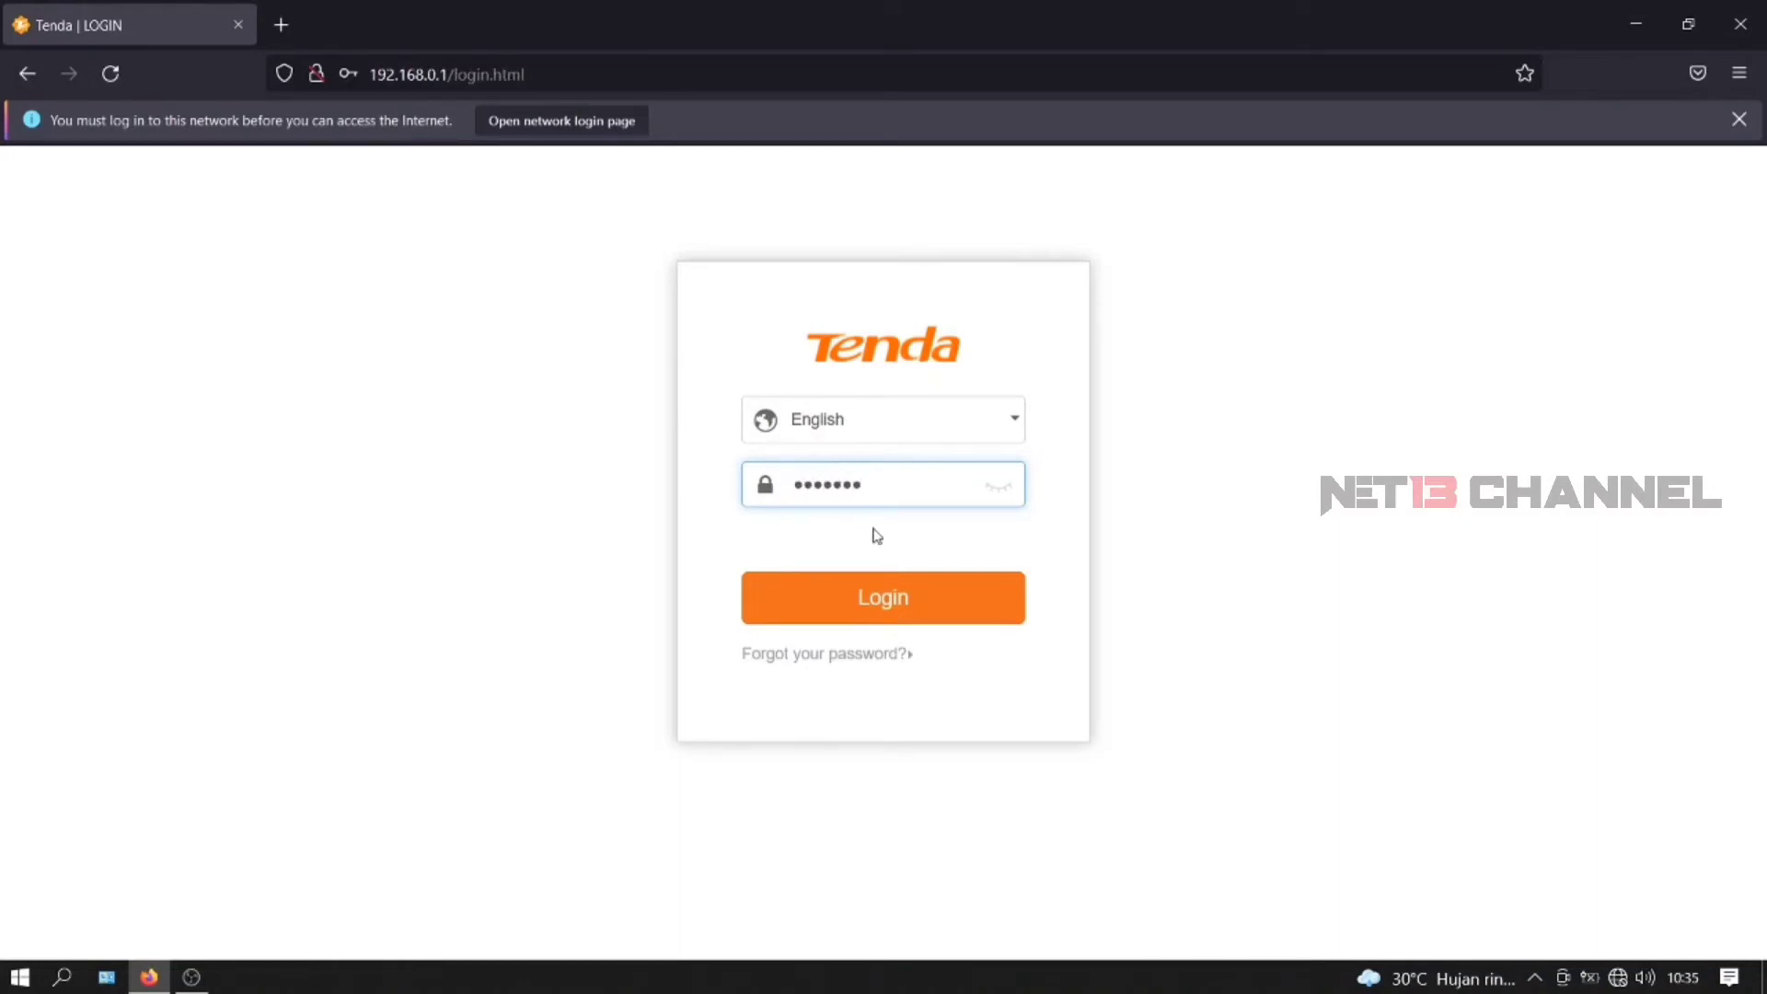
left_click(879, 609)
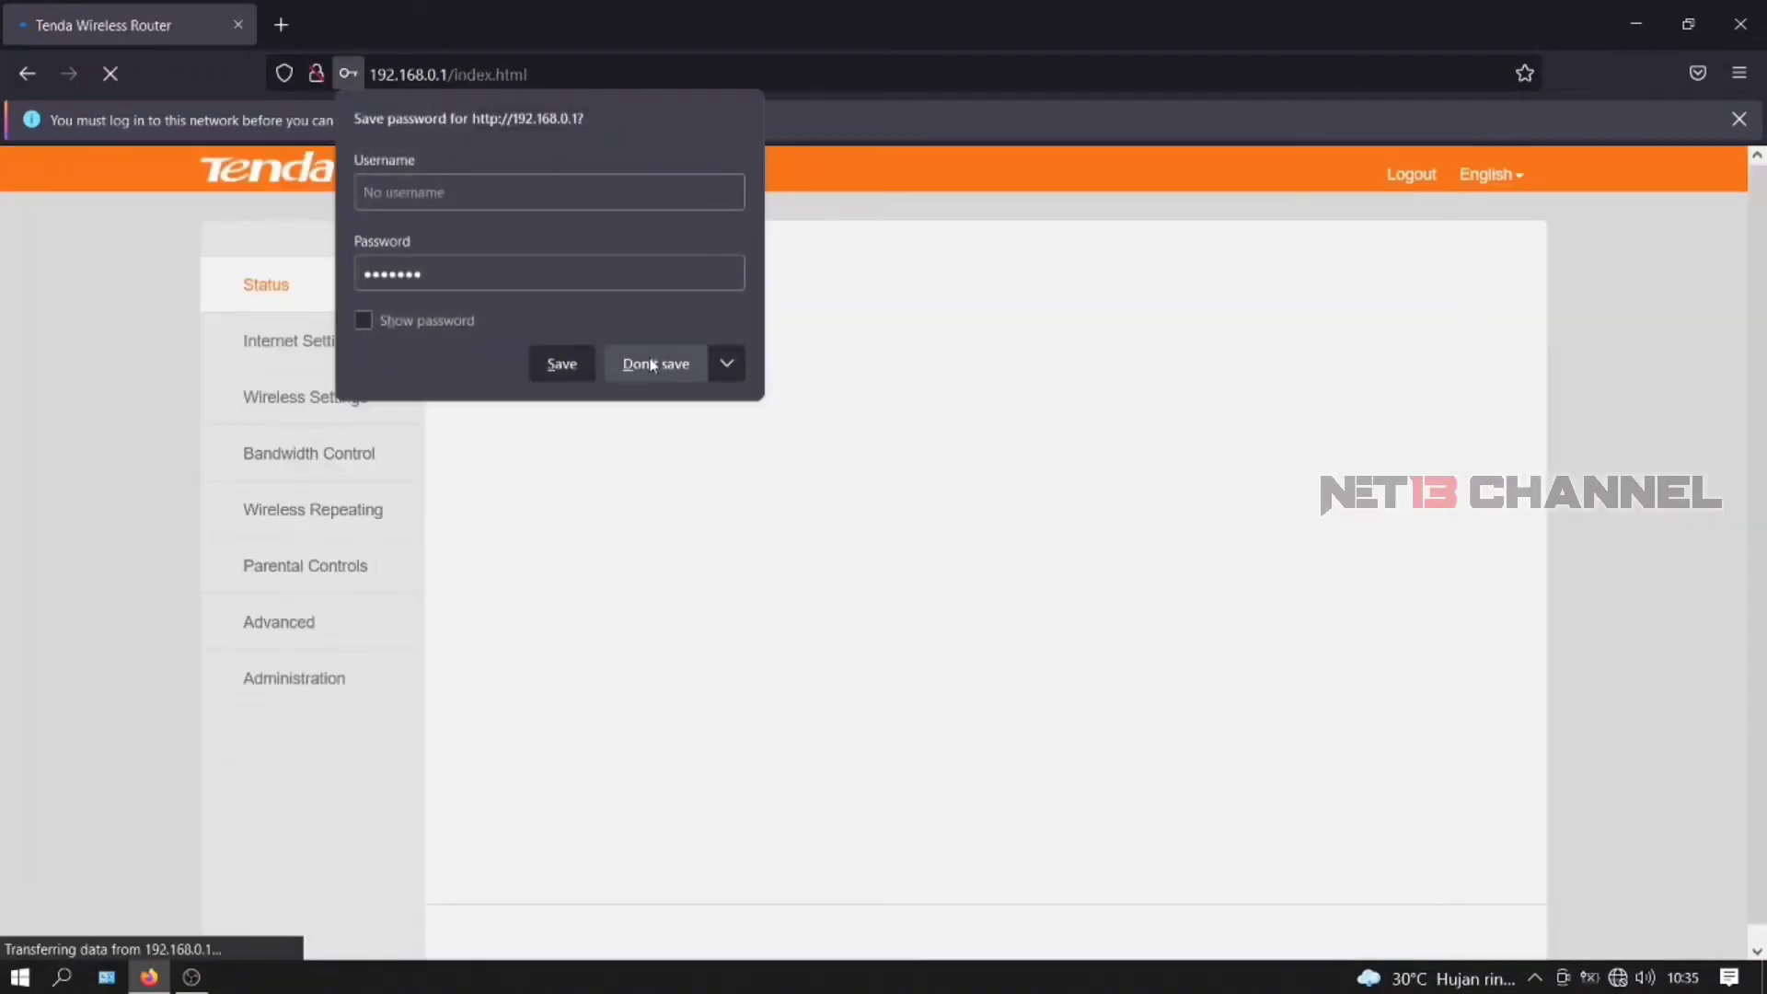
left_click(656, 363)
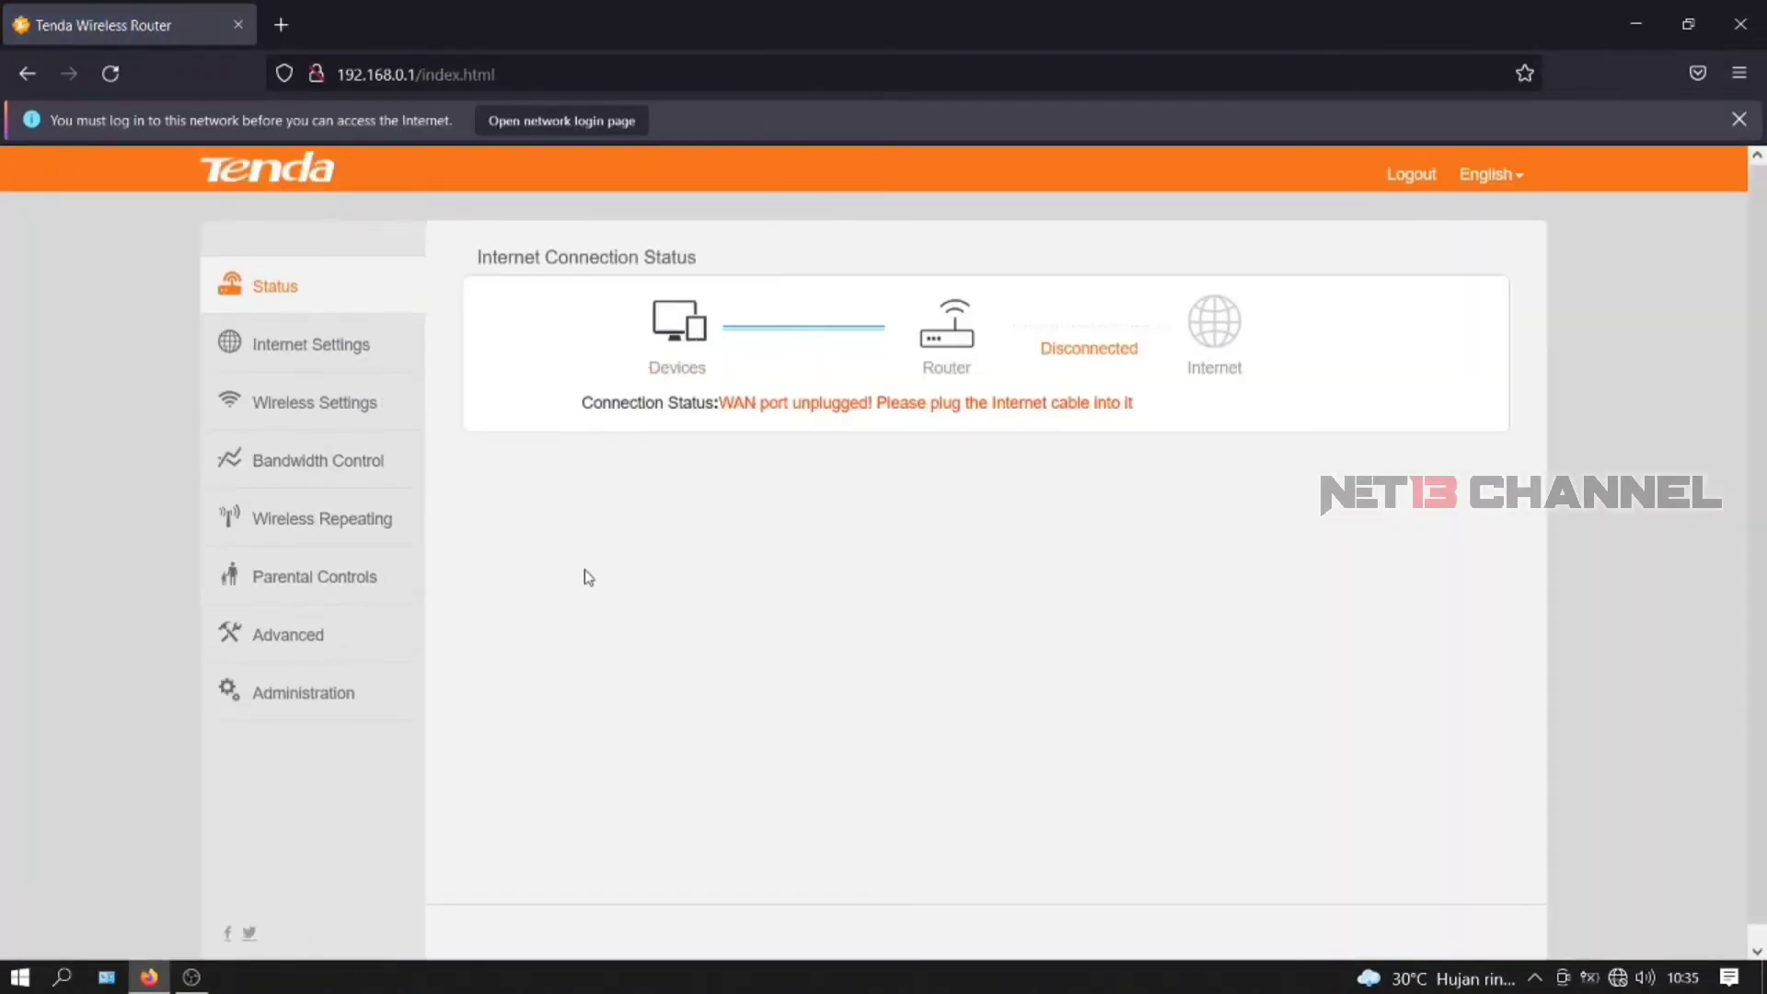